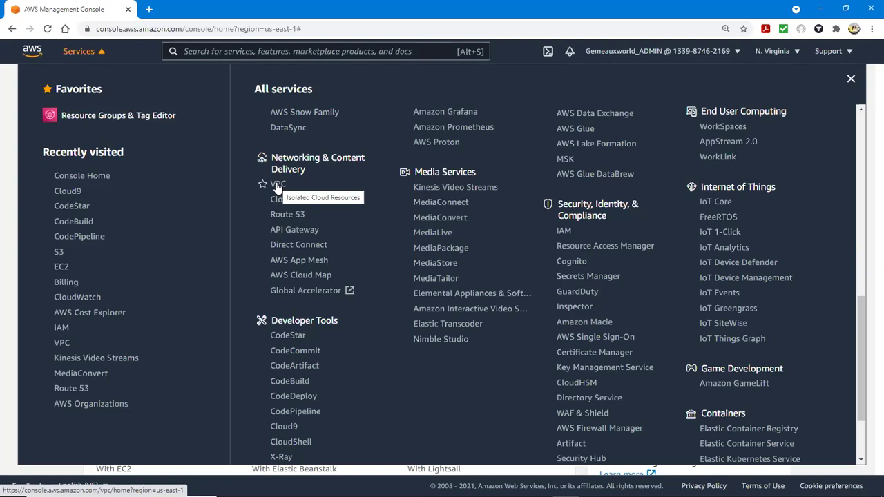
- Open the VPC service, show the list of existing VPCs and start creating a new VPC
left_click(277, 185)
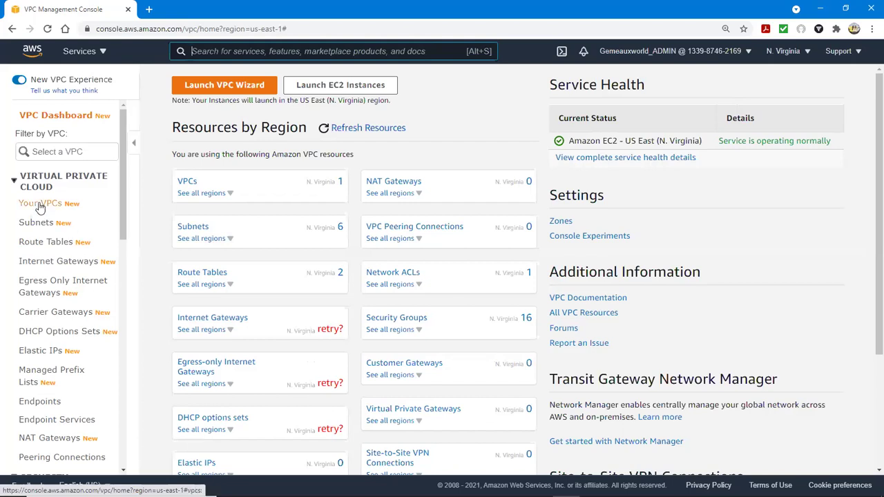
left_click(40, 205)
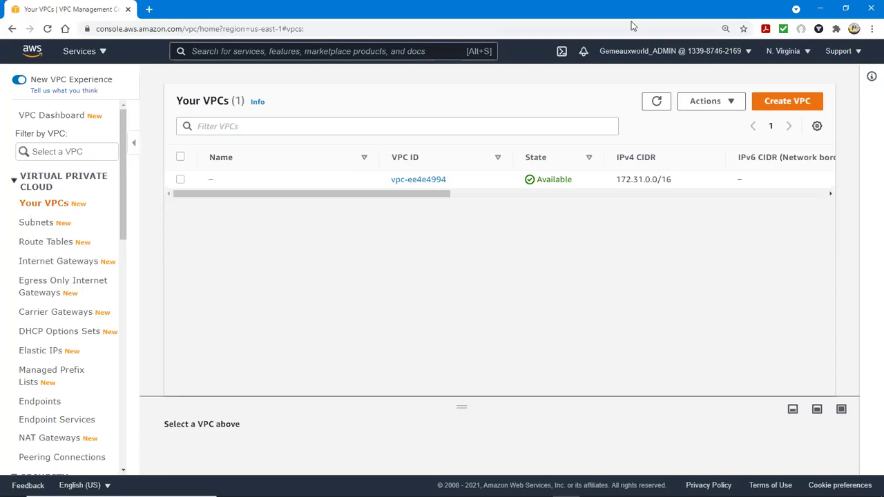
left_click(796, 102)
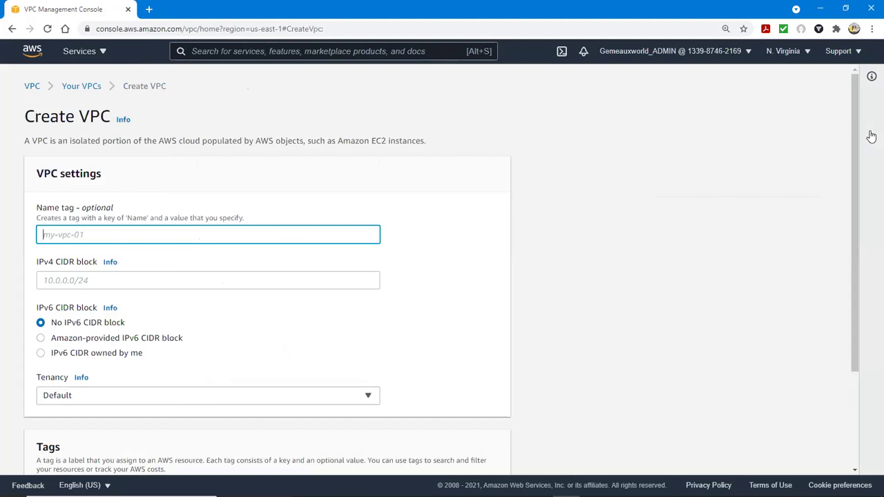
- Enter cloudethusiast as the name tag of the new VPC
left_click_drag(855, 123, 855, 159)
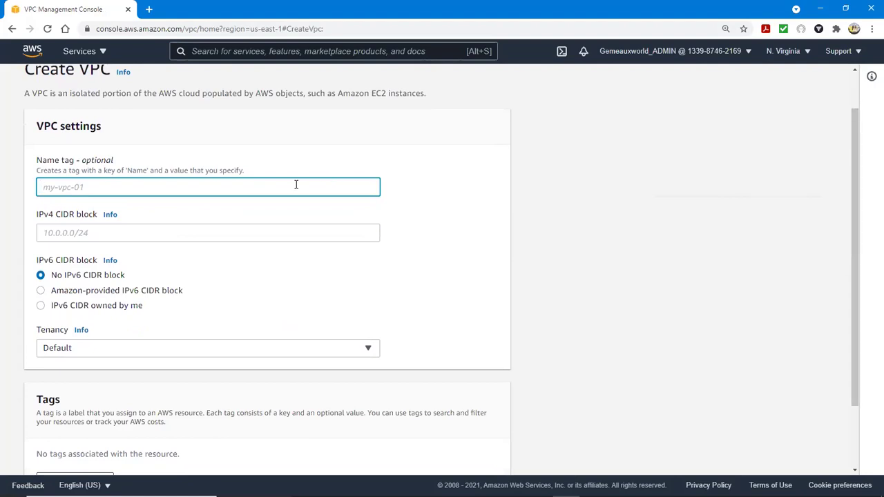
type("cloudethusi")
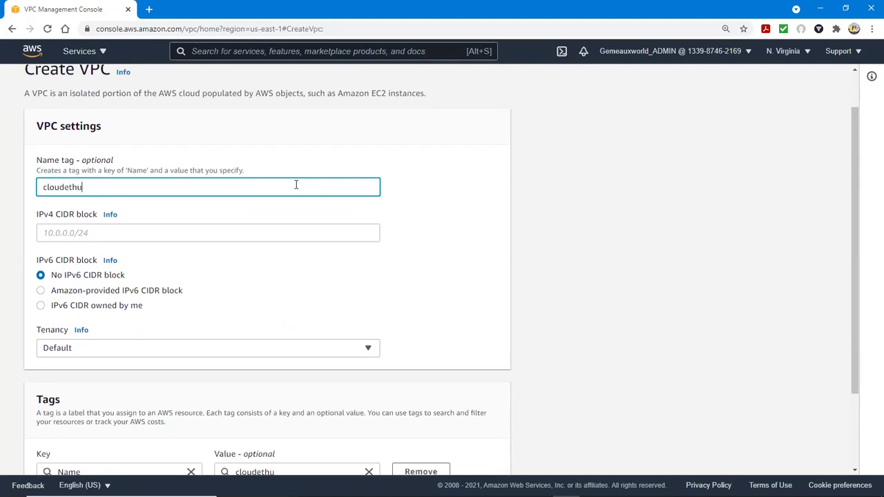
key("BackSpace")
type("iast")
- Set the VPC's IPv4 CIDR block to 10.0.0.0/16
left_click(225, 232)
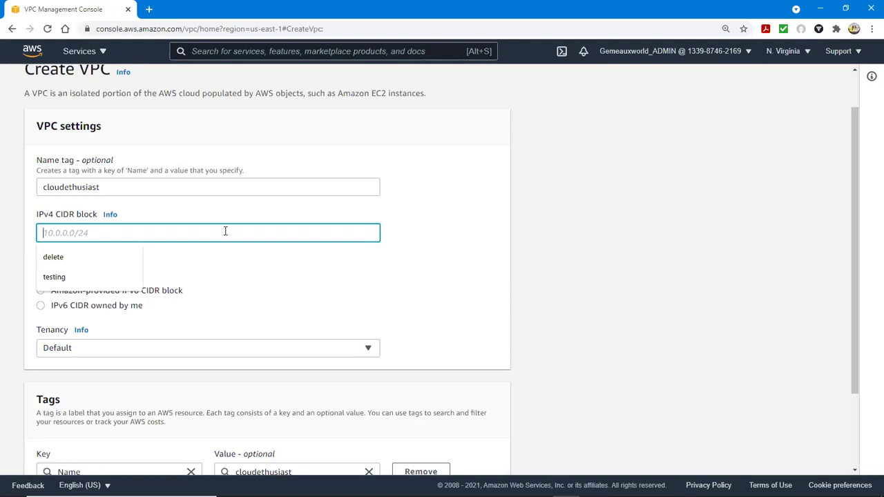
type("1")
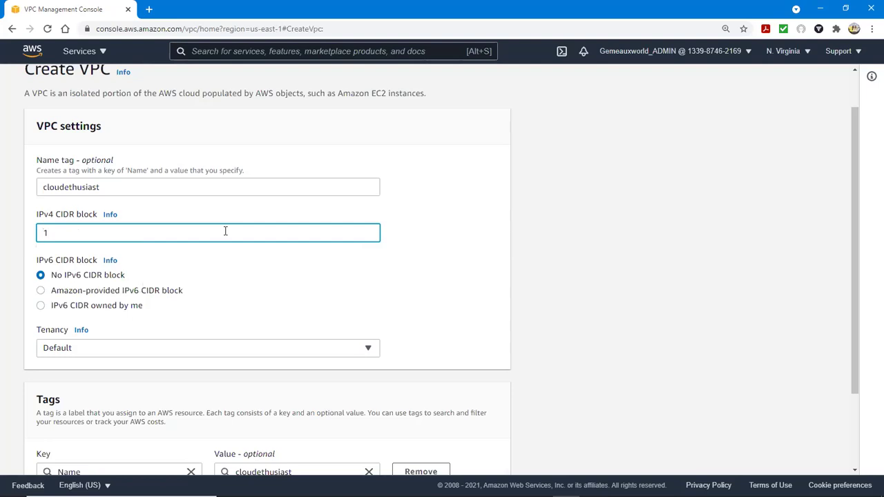
type("0.0.0.0/")
type("16")
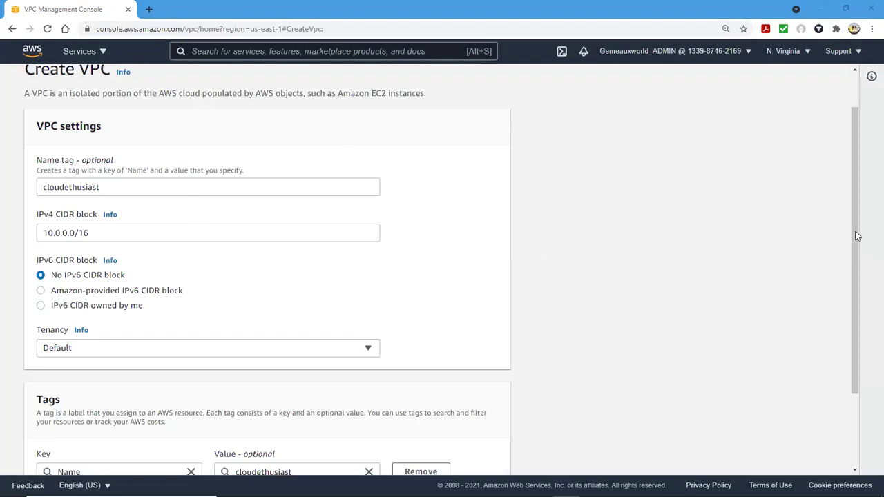
- Keep the tenancy set to Default and create the cloudethusiast VPC
scroll(822, 366, "down", 2)
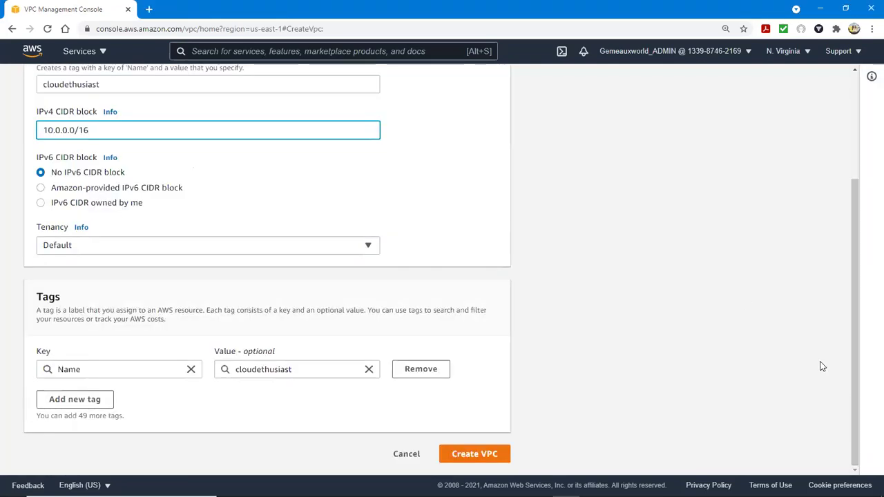
left_click(123, 368)
left_click(416, 207)
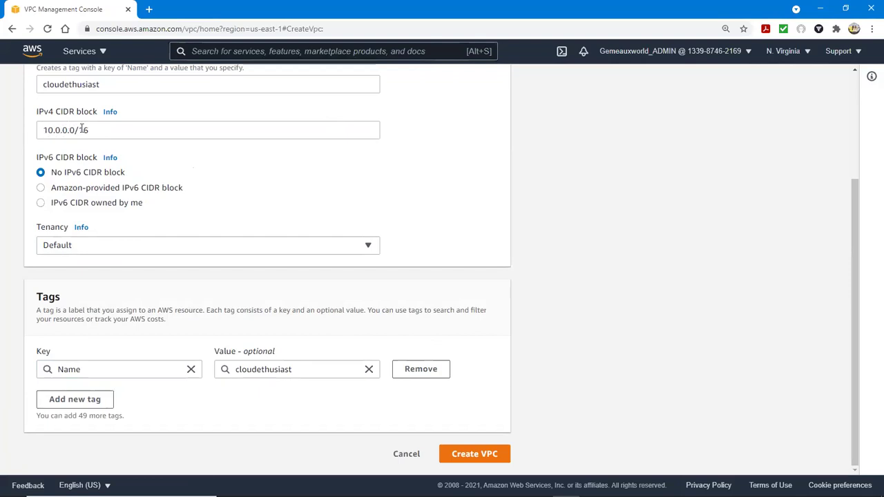
left_click(113, 246)
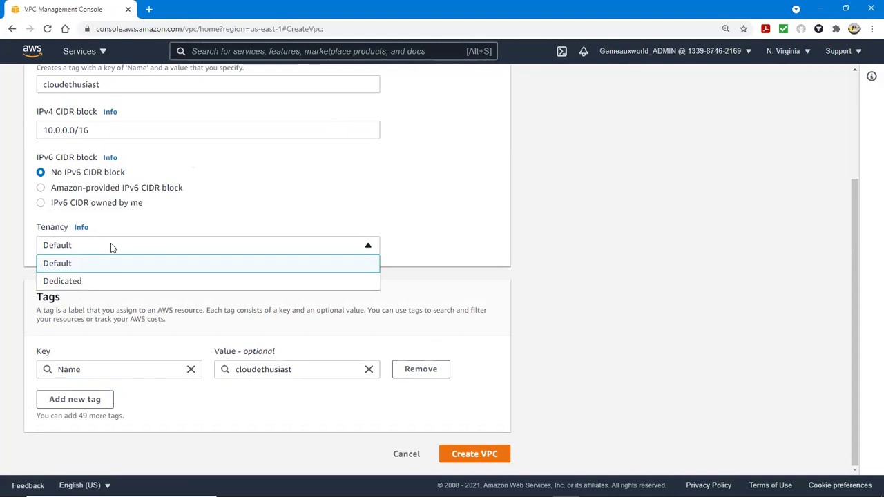
left_click(111, 265)
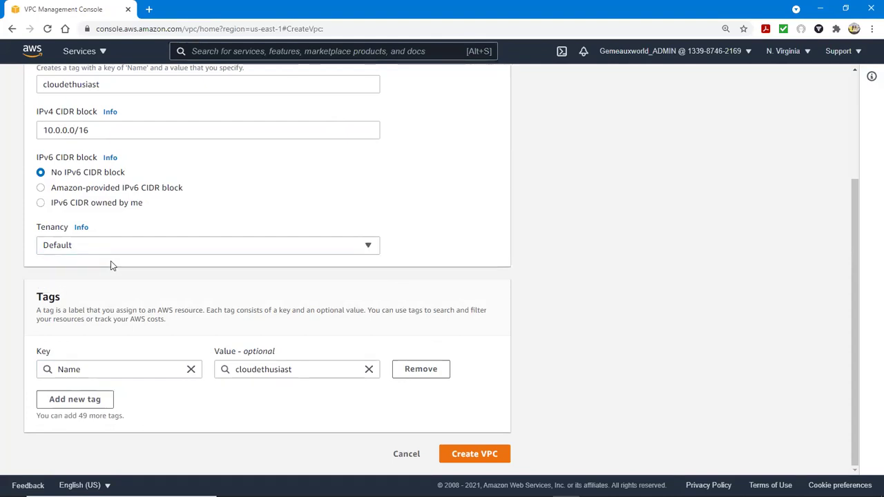
left_click(96, 249)
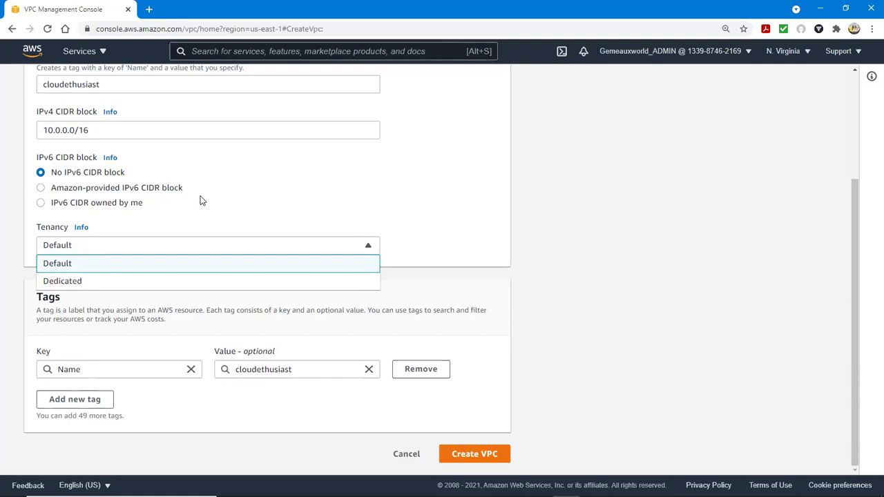
left_click(185, 265)
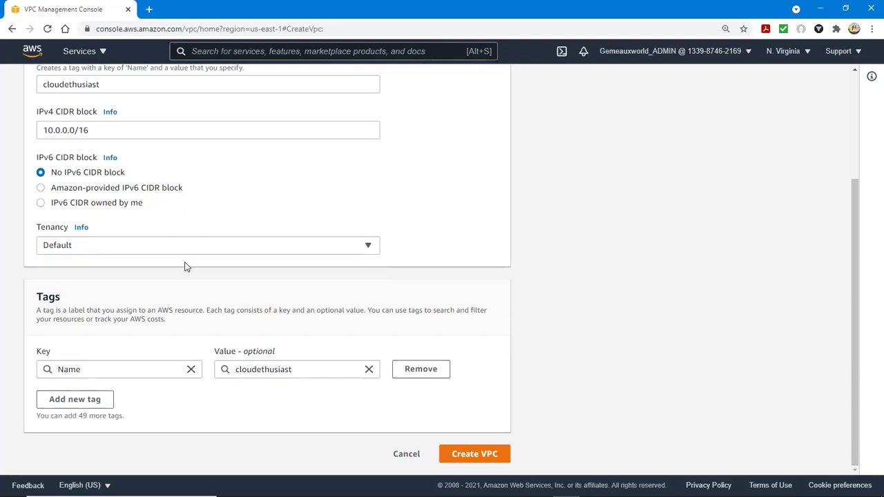
left_click(472, 455)
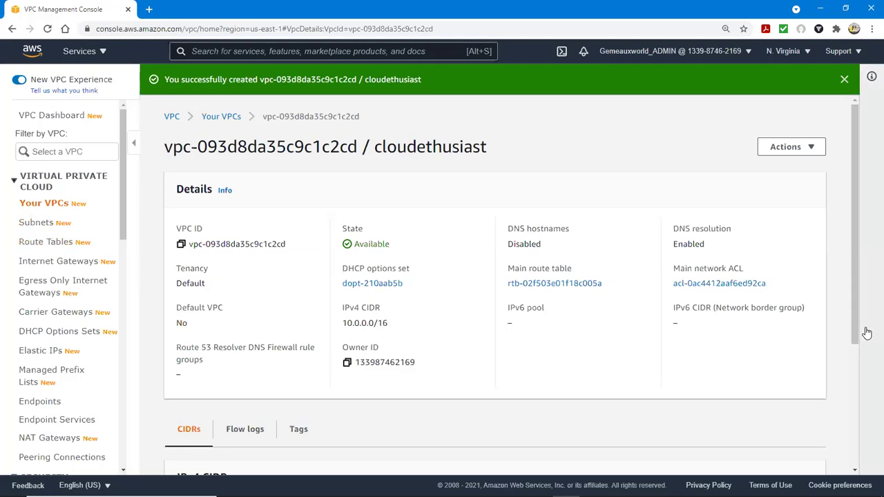
- Return to the VPC list and start a second VPC with the name tag cloudethusiast2
left_click_drag(859, 235, 804, 445)
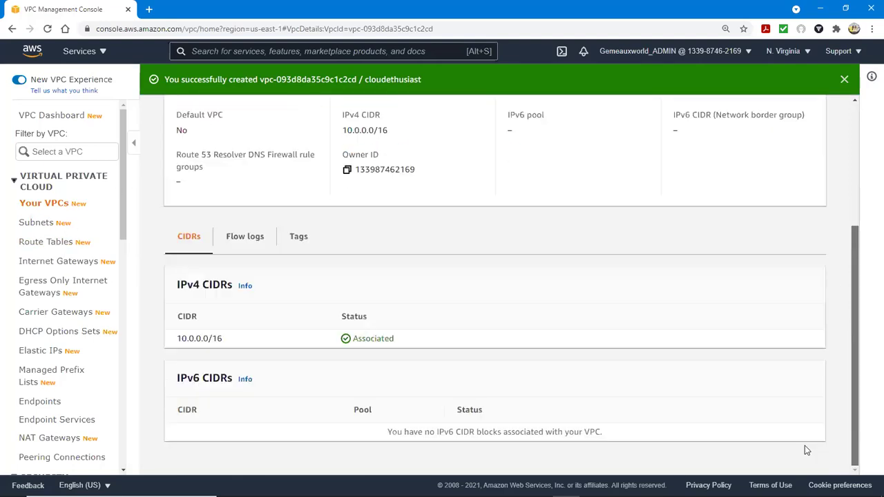
left_click(49, 208)
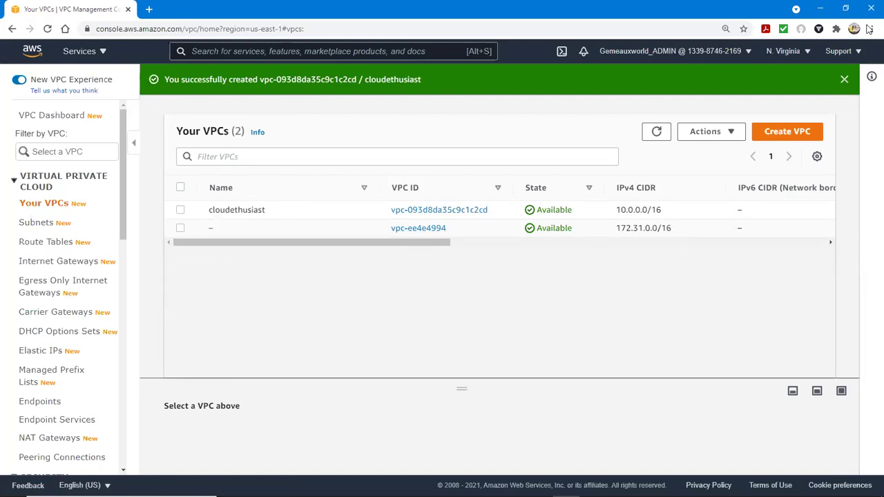
left_click(802, 137)
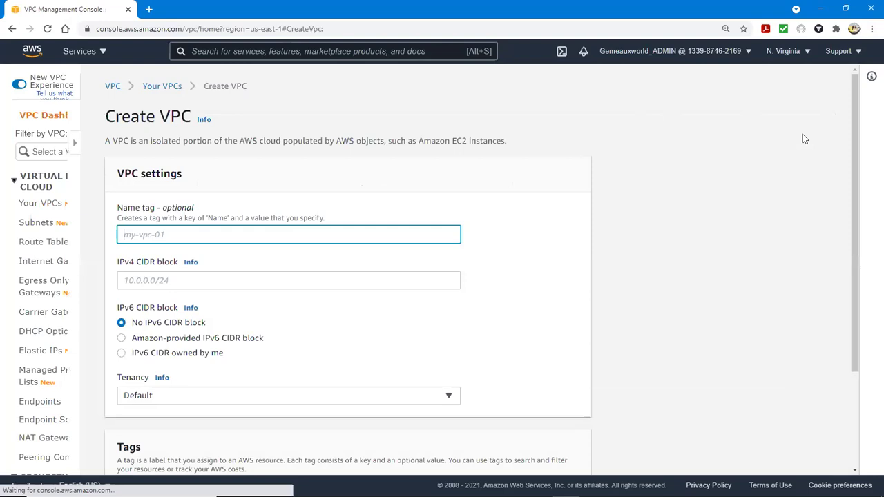
type("clou")
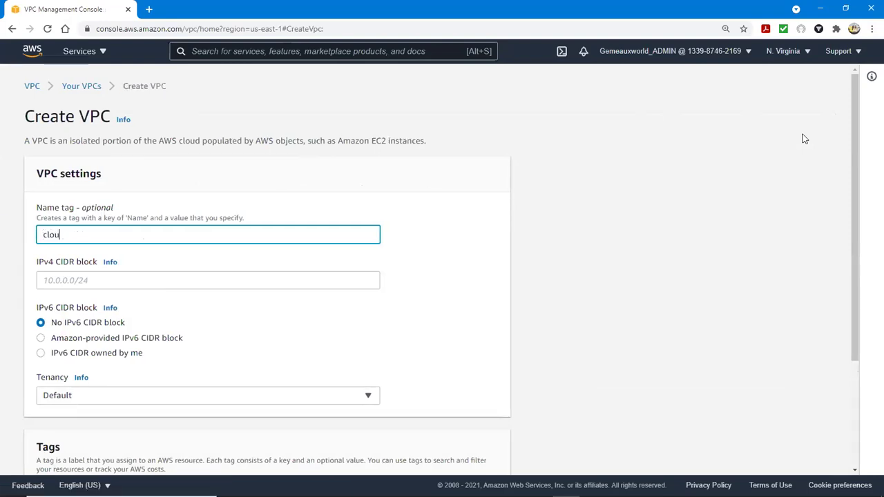
type("dethusiast2")
- Set the second VPC's IPv4 CIDR block to 20.0.0.0/16 and create the VPC
left_click(68, 281)
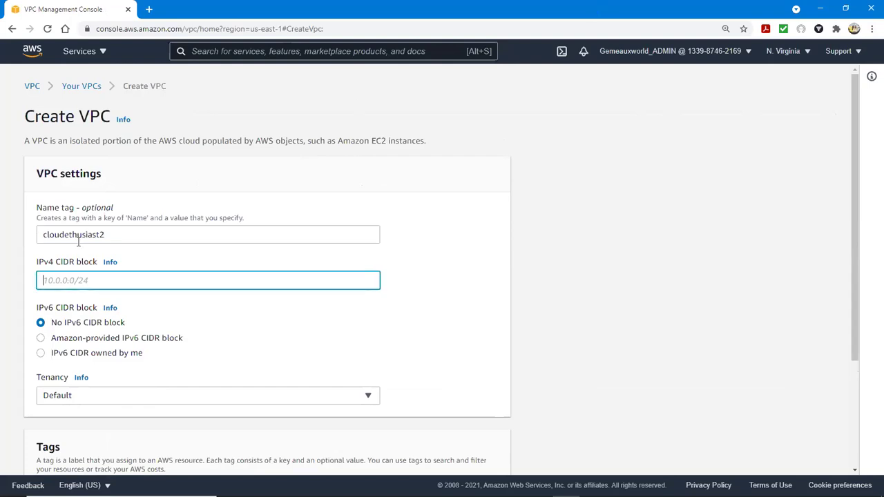
type("20.0.0.0/16")
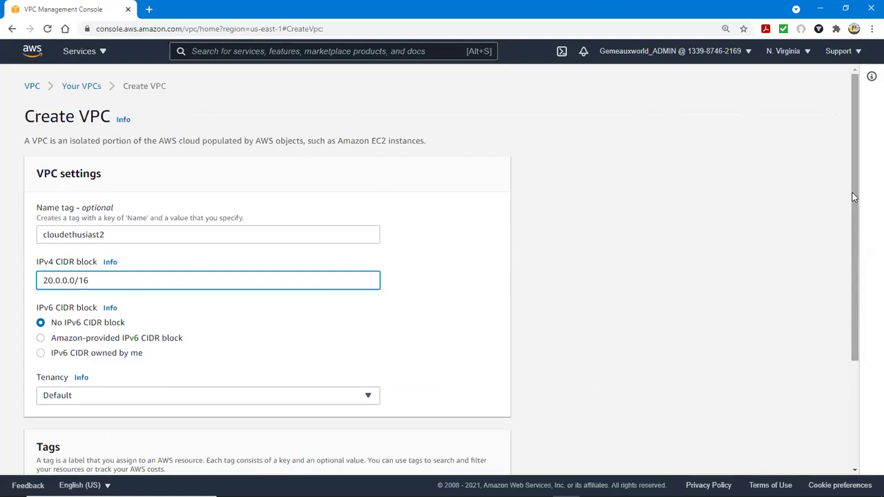
left_click_drag(852, 192, 855, 339)
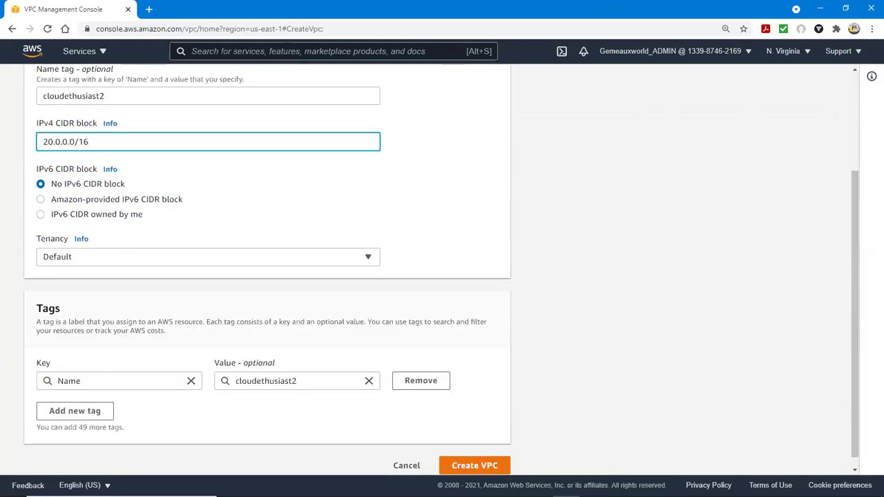
left_click(495, 470)
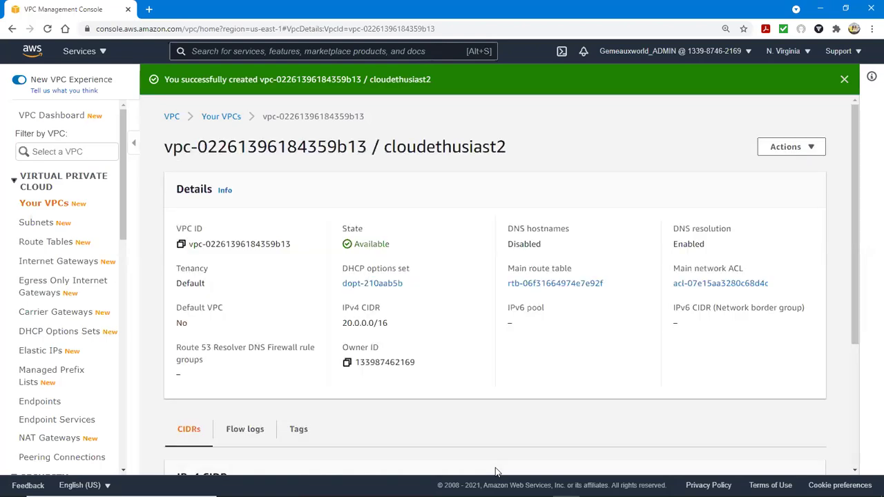
- From the VPC list, start a third VPC with the IPv4 CIDR block 192.168.1.0/16
left_click(219, 118)
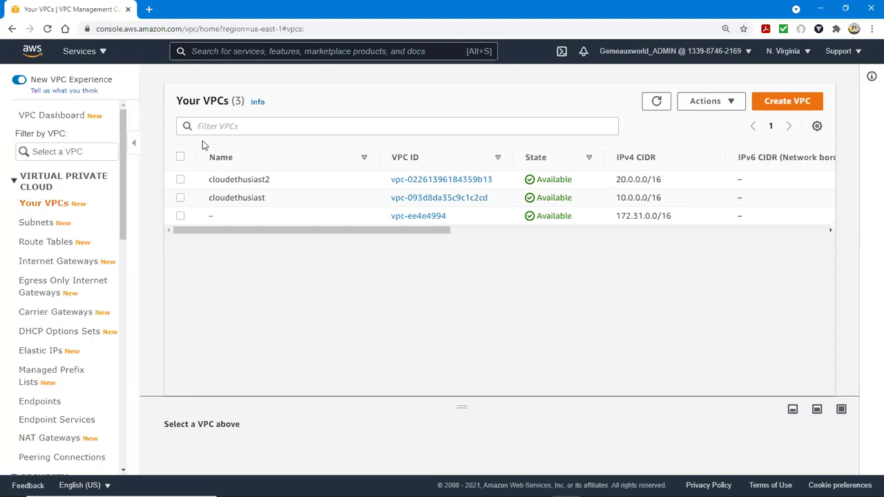
left_click(788, 102)
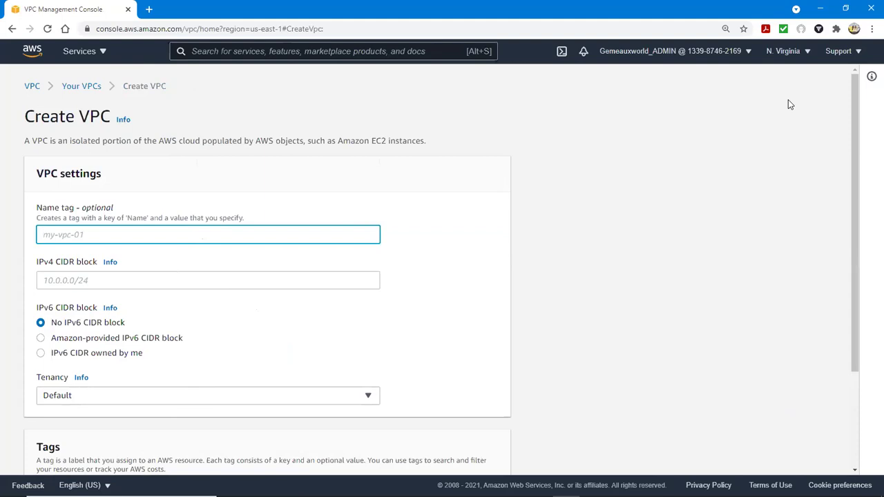
type("192")
type(".")
type(".168")
type(".0.")
key("BackSpace")
type("1.0/1")
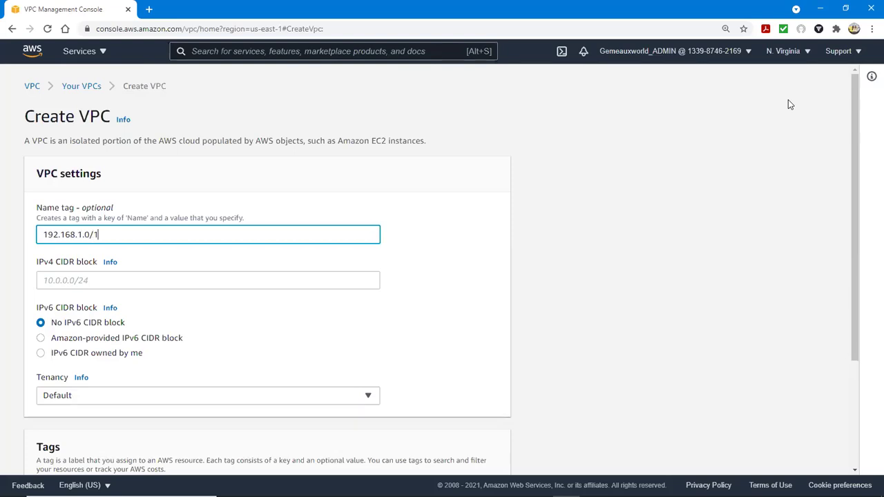
type("6")
left_click_drag(144, 232, 3, 279)
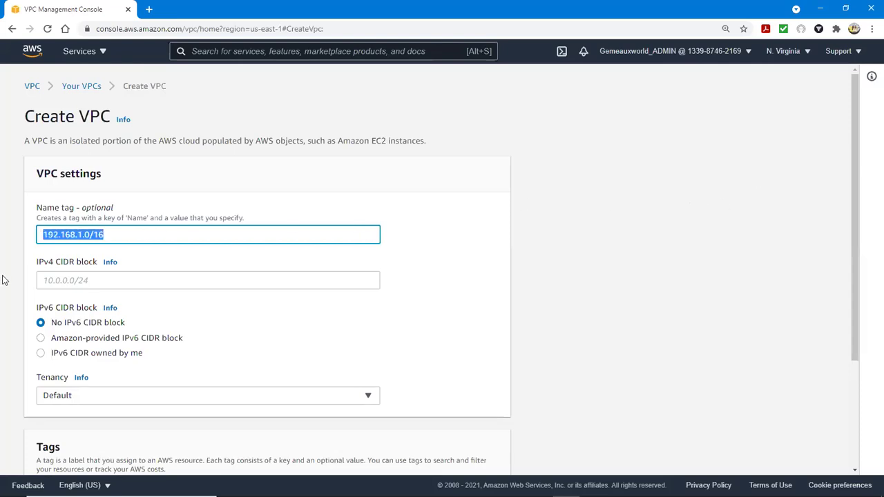
key("ctrl+x")
left_click(111, 283)
key("ctrl+v")
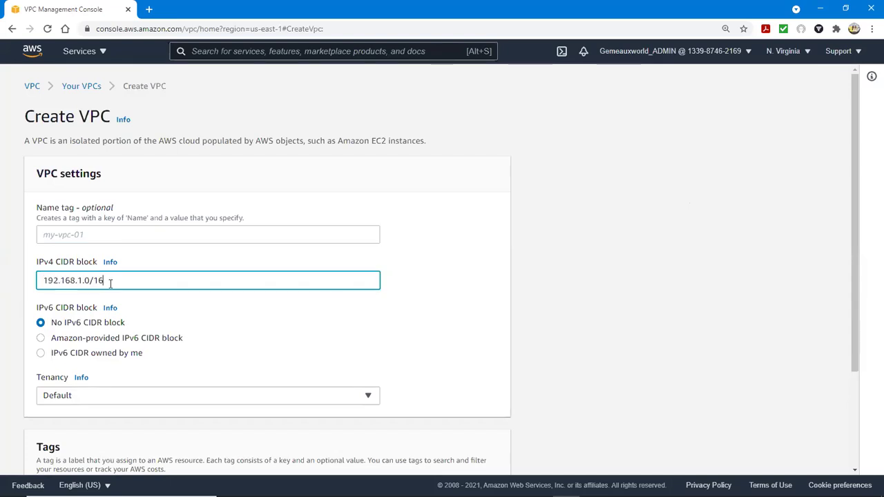
- Enter cloudethusiast3 as the third VPC's name tag, look at the available regions and try to create the VPC
left_click(100, 234)
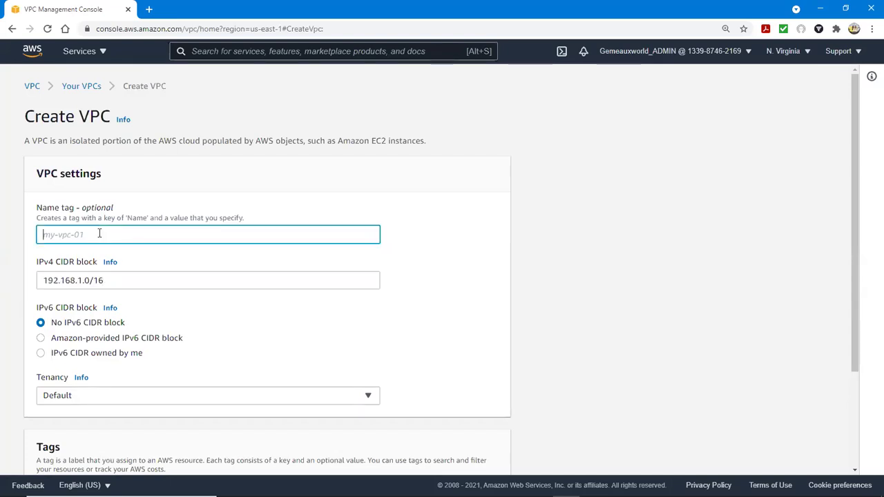
type("cloudethusias")
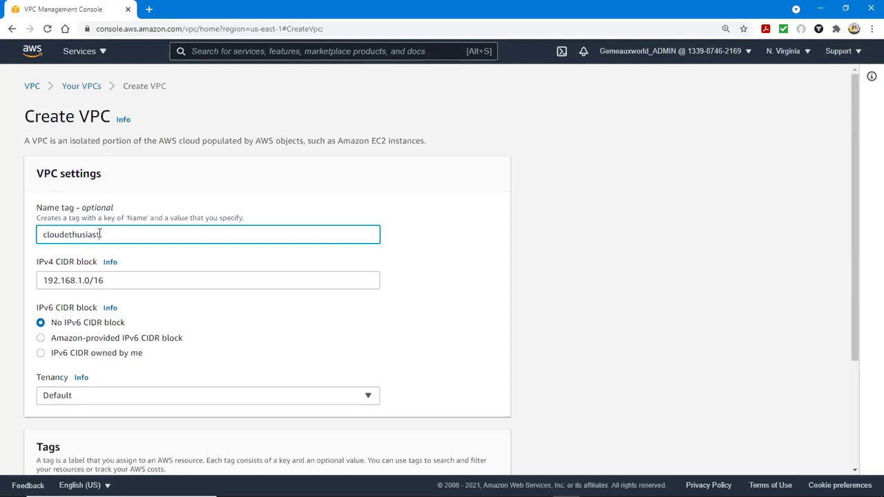
type("t3")
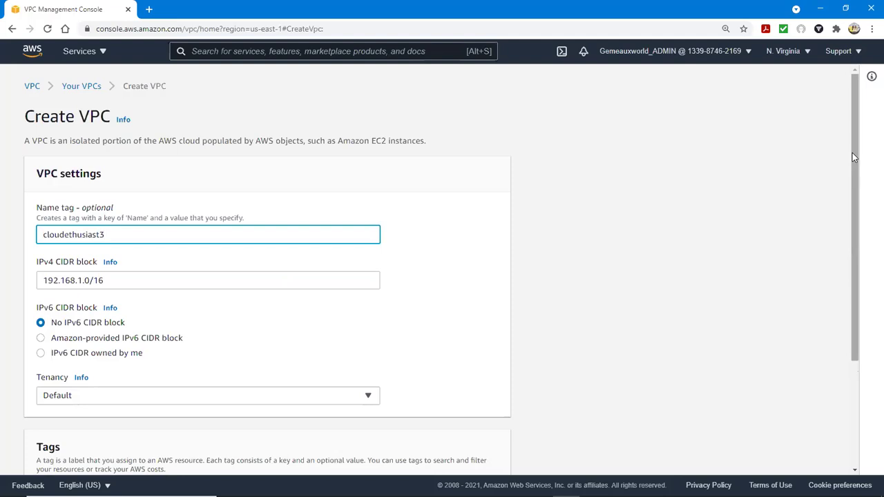
scroll(852, 152, "down", 2)
scroll(823, 246, "down", 1)
left_click(824, 246)
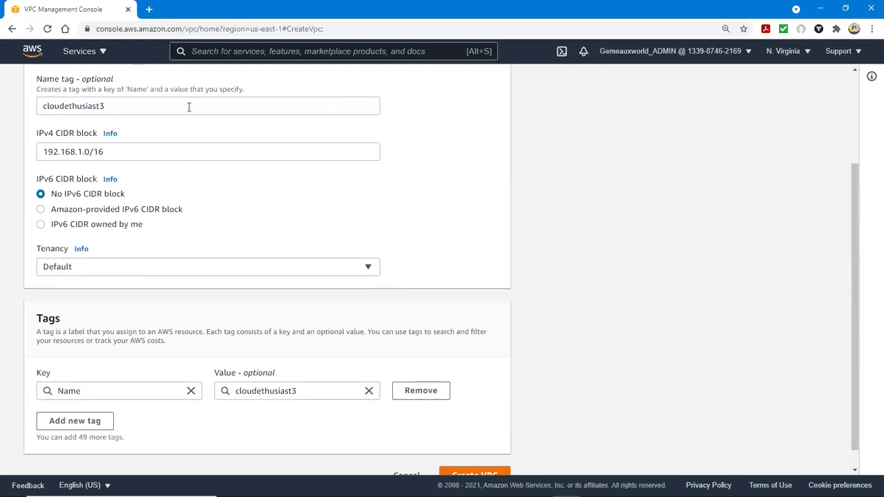
left_click(805, 54)
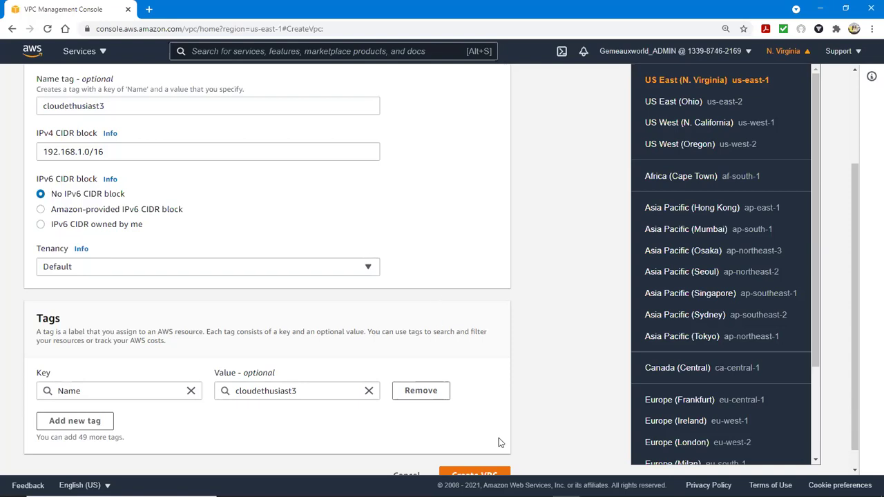
left_click(483, 476)
- Change the third VPC's IPv4 CIDR block to 192.168.0.1/16 and try to create the VPC again
left_click(87, 151)
key("BackSpace")
key("BackSpace")
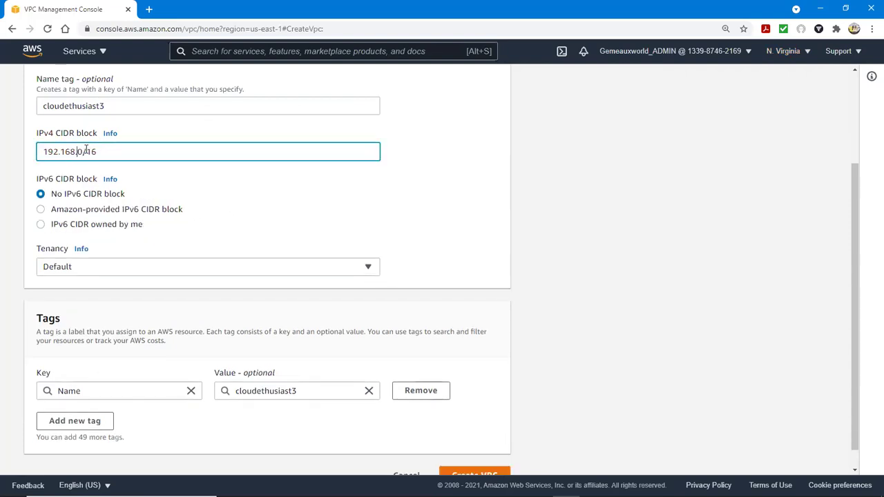
type(".0.1")
left_click(474, 474)
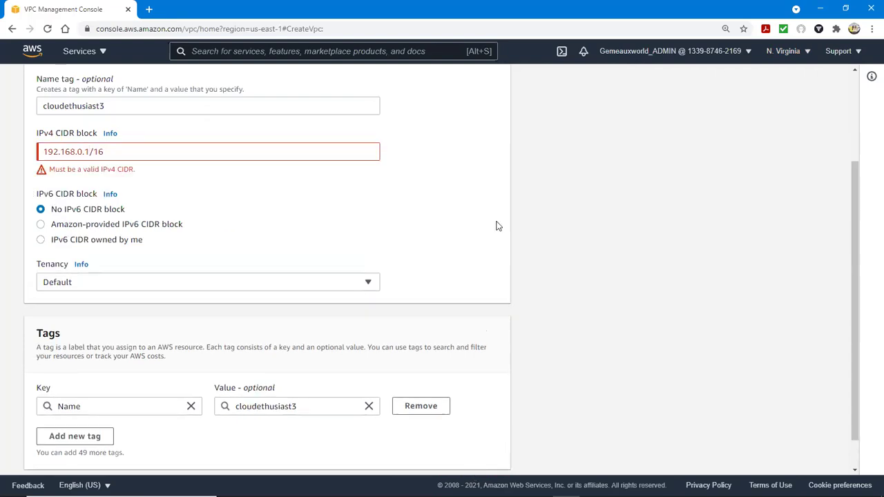
- Set the third VPC's IPv4 CIDR block to 192.168.0.0/16, create the VPC and review its details
left_click(87, 151)
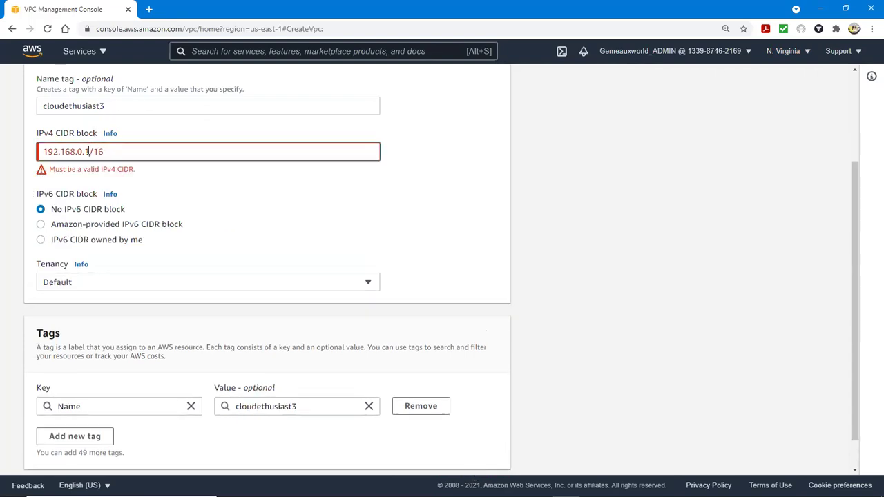
key("BackSpace")
type("0")
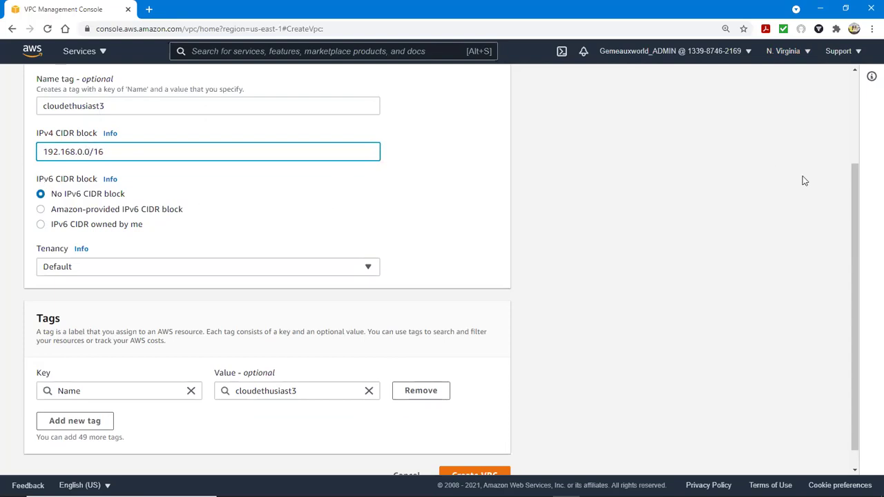
left_click_drag(856, 194, 840, 228)
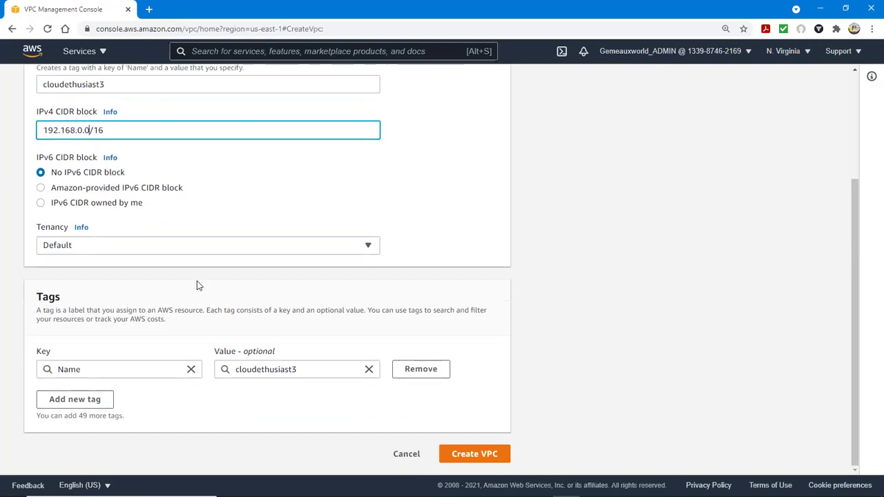
left_click(475, 454)
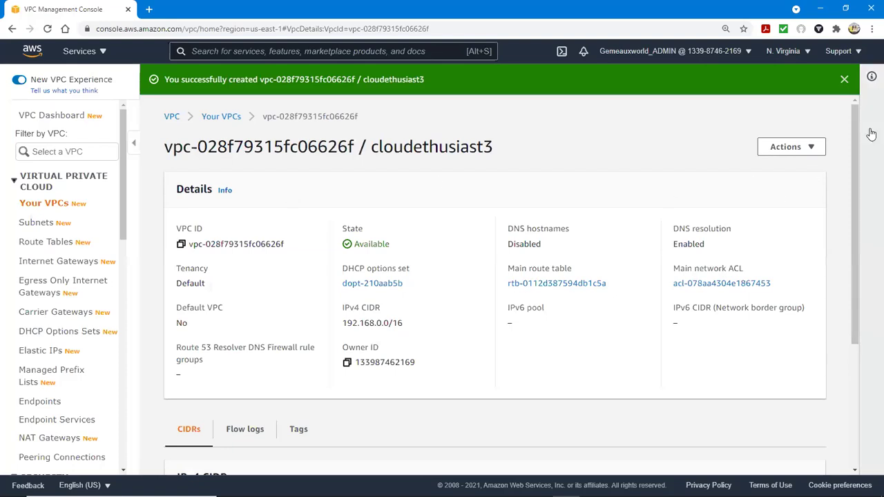
scroll(843, 189, "down", 1)
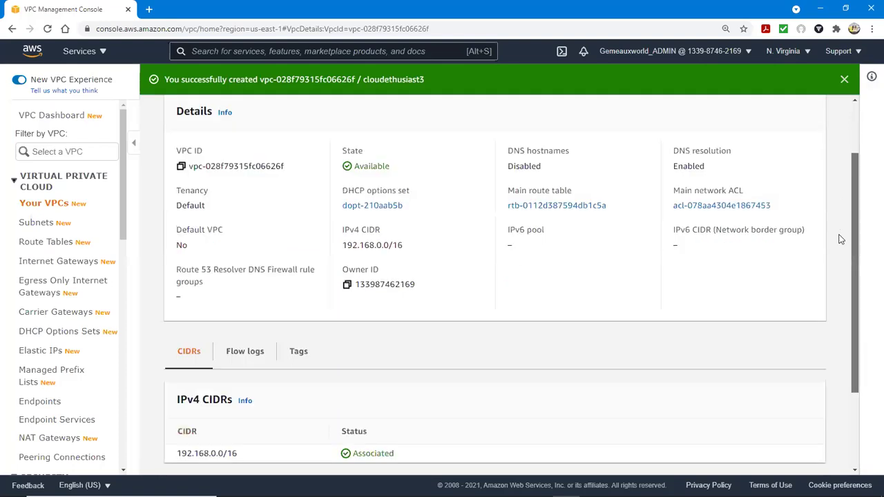
scroll(836, 242, "down", 2)
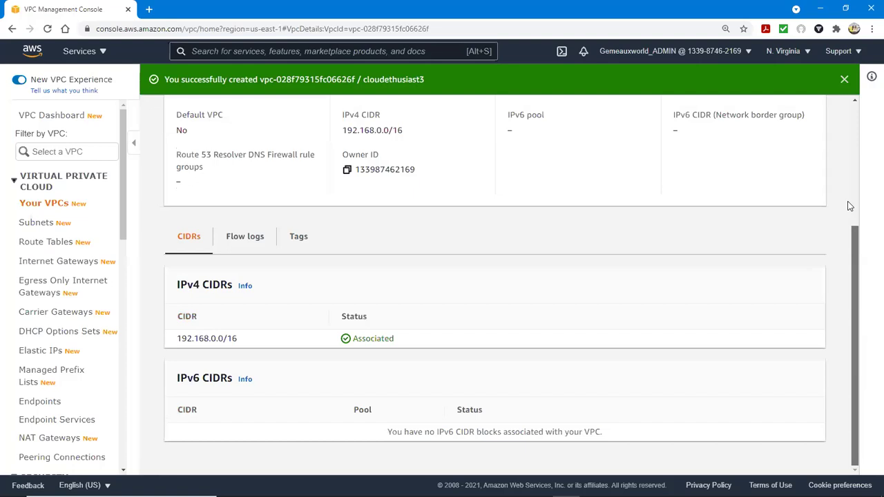
scroll(848, 203, "up", 1)
- Switch the console to the Africa (Cape Town) region, reloading as needed, and view that region's VPC list
left_click(804, 54)
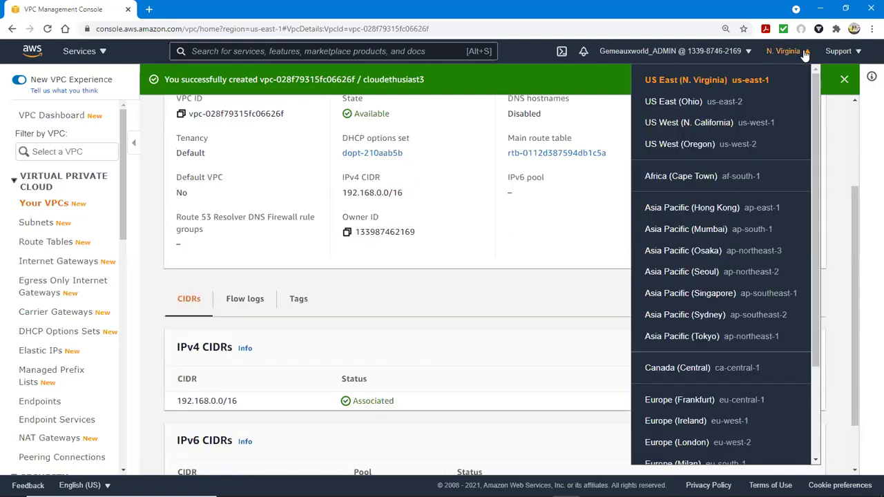
left_click(754, 177)
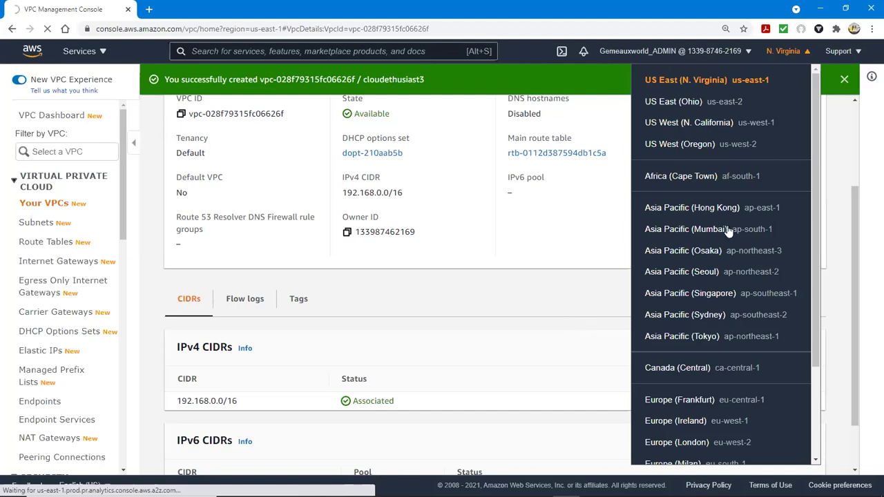
left_click(680, 177)
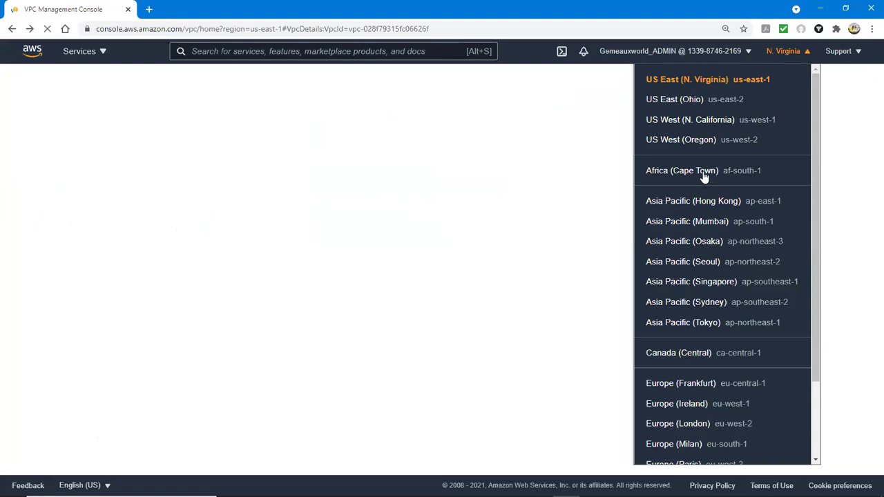
left_click(705, 177)
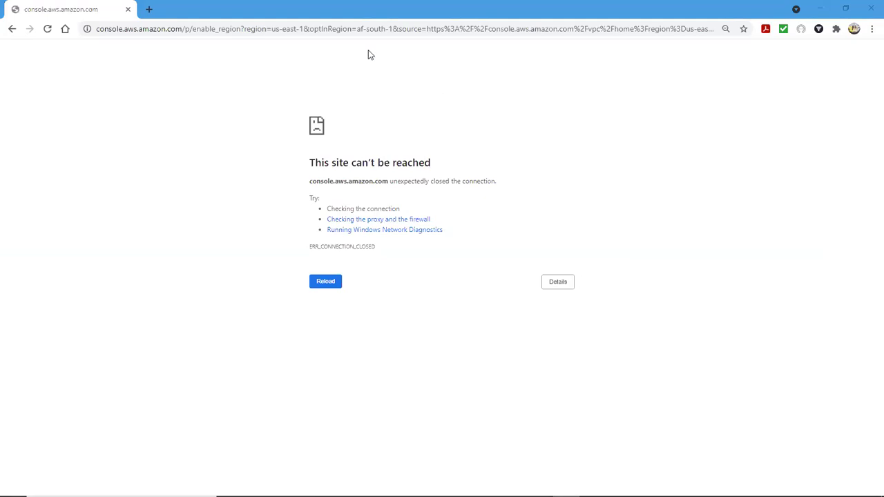
left_click(46, 31)
key("alt+Left")
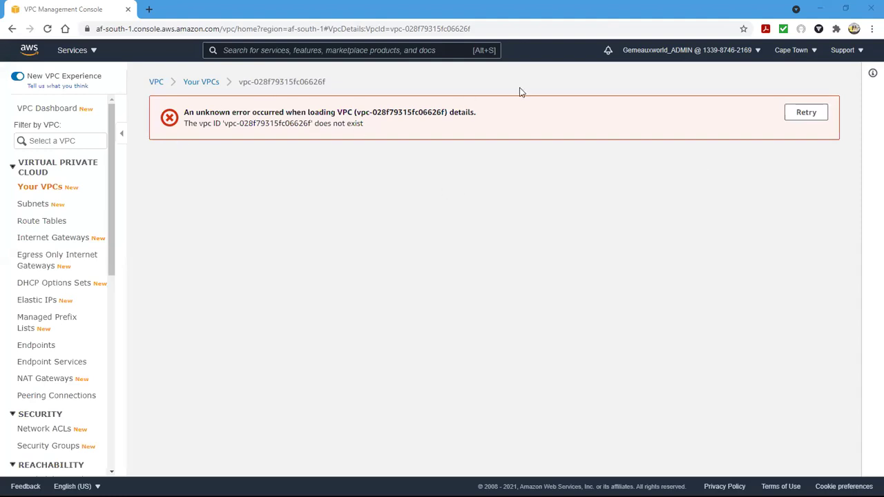
left_click(815, 119)
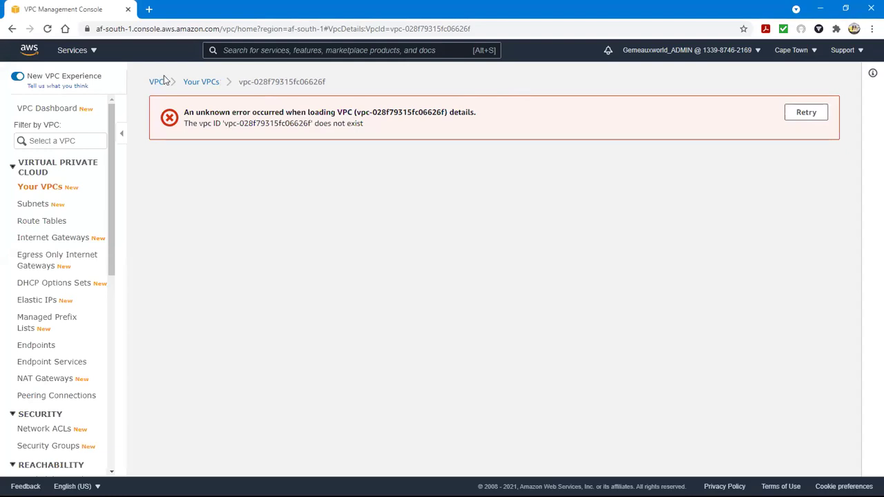
left_click(47, 29)
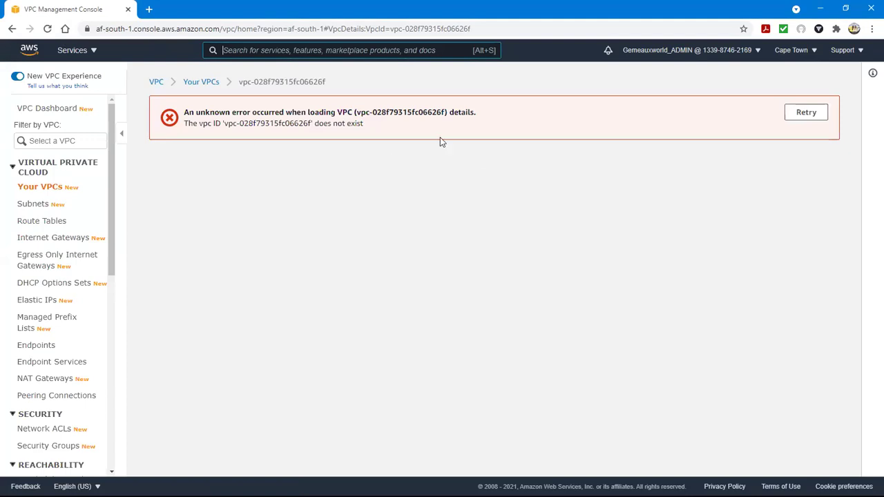
left_click(194, 84)
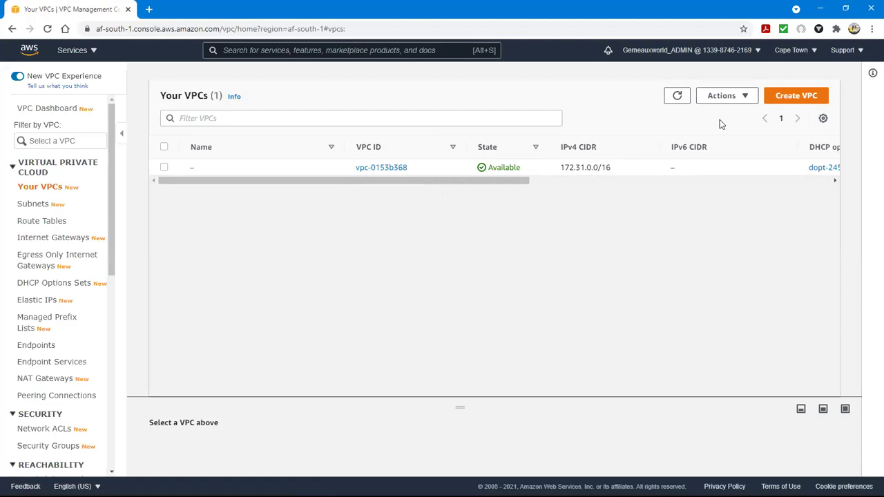
- Switch back to the US East (N. Virginia) region and compare its VPC list with the other available regions
left_click(814, 53)
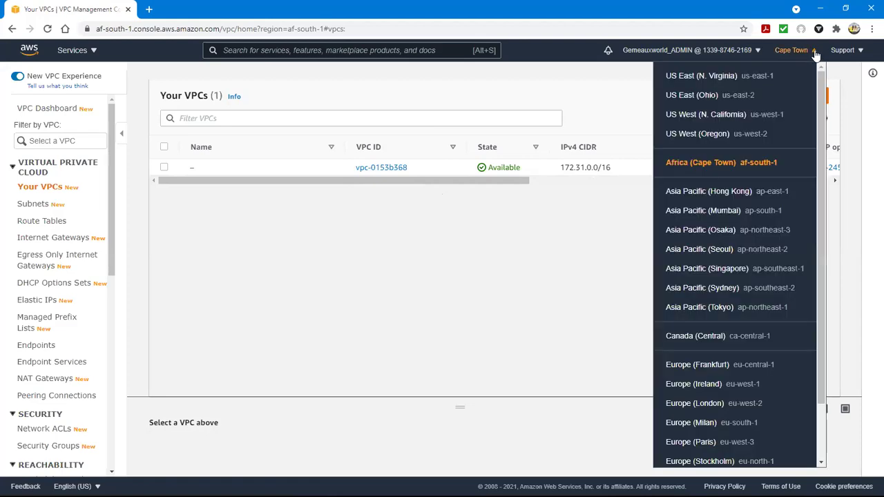
left_click(744, 80)
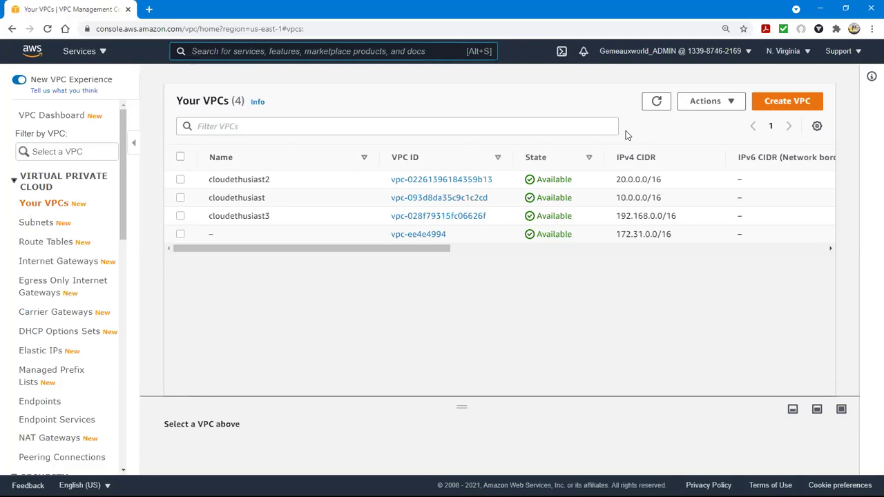
left_click(797, 58)
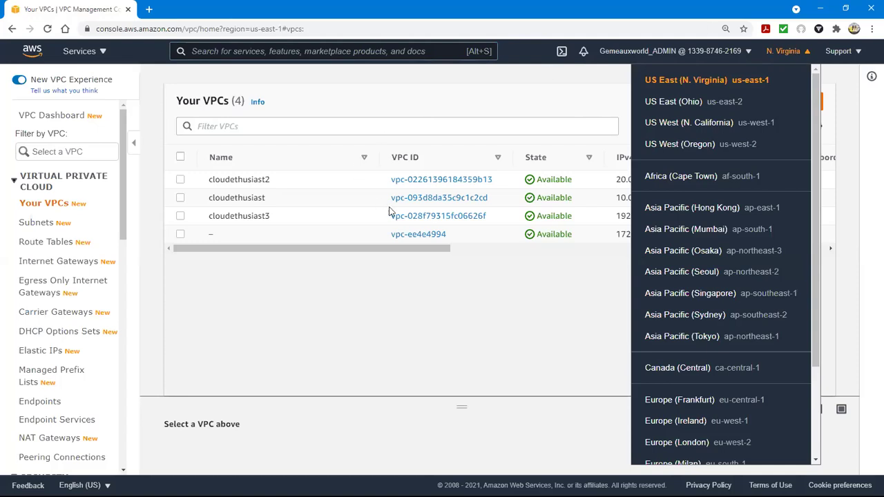
left_click(675, 179)
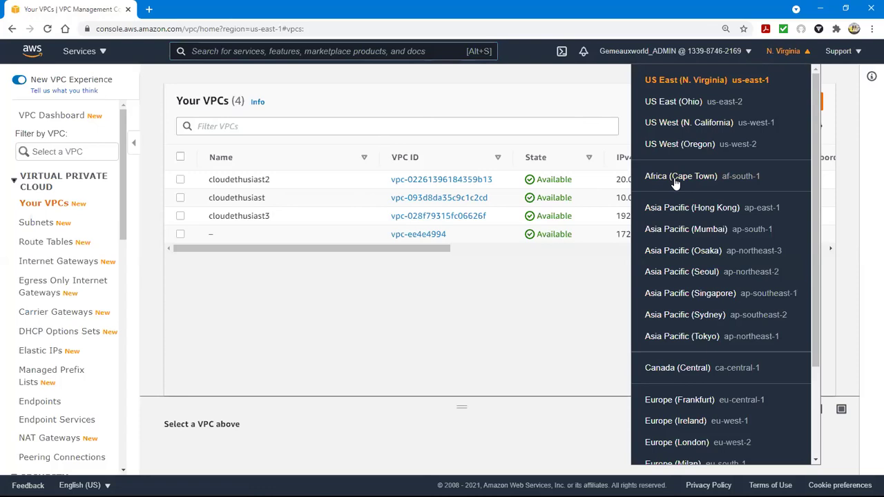
left_click(676, 181)
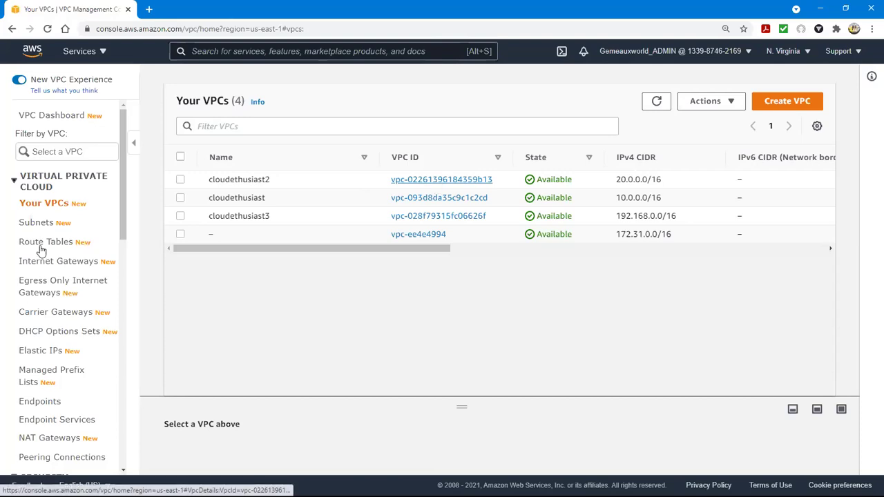
- View the subnet list, return to the VPCs and examine cloudethusiast2's details, available actions and CIDRs
left_click(38, 224)
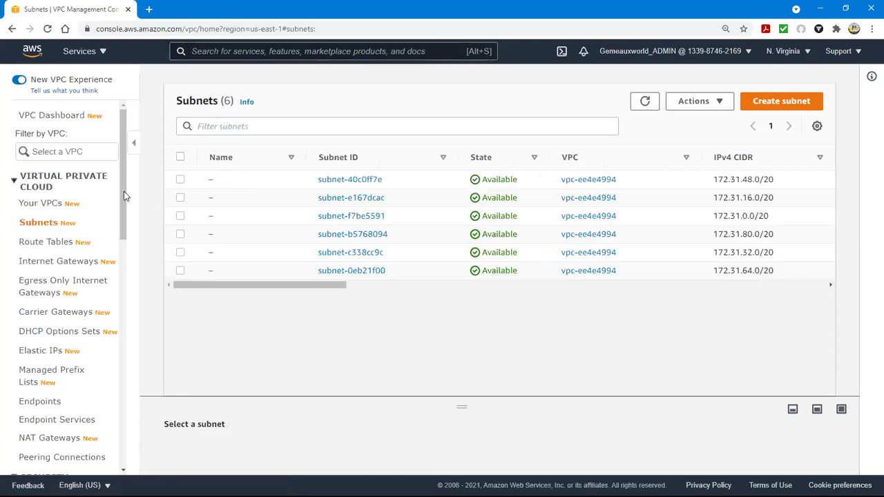
left_click(48, 203)
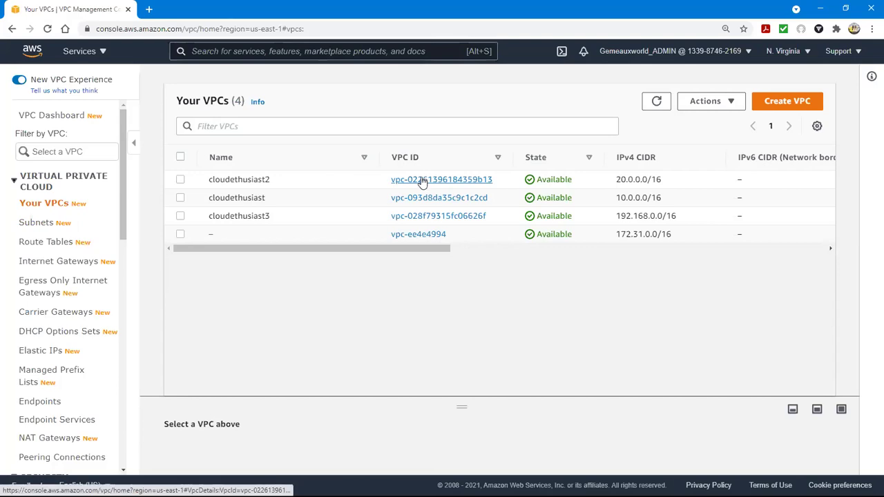
left_click(423, 180)
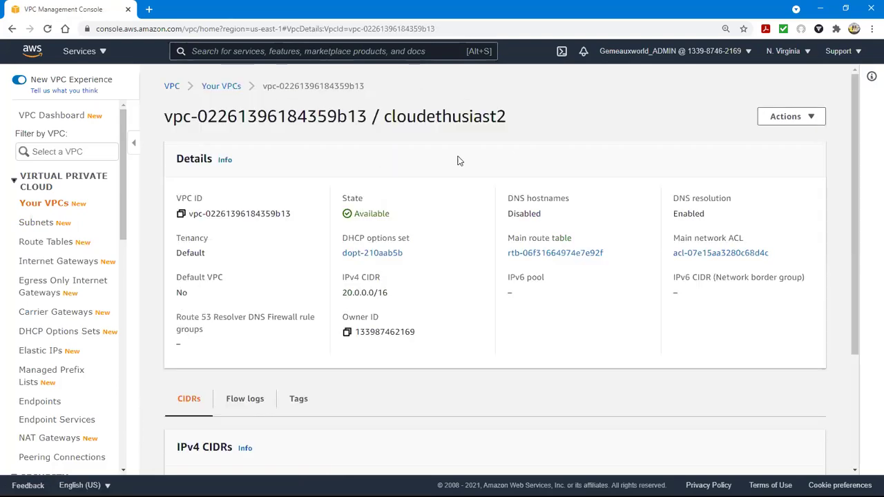
left_click(812, 118)
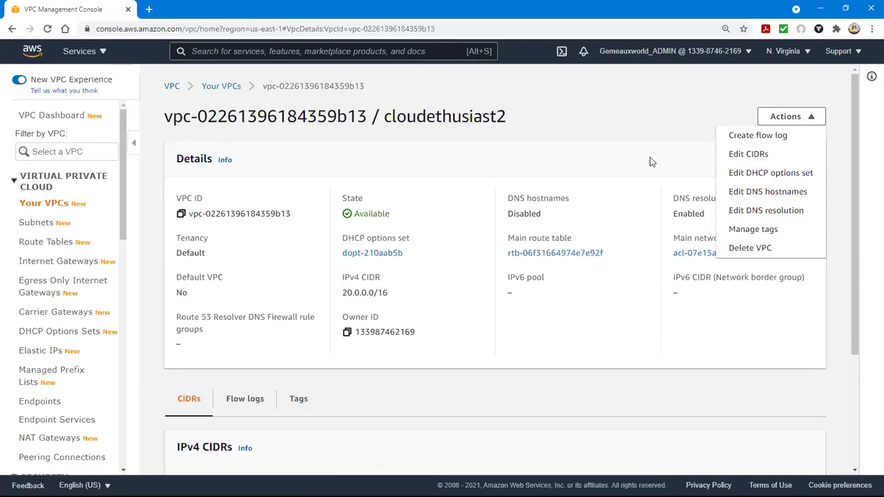
left_click(607, 156)
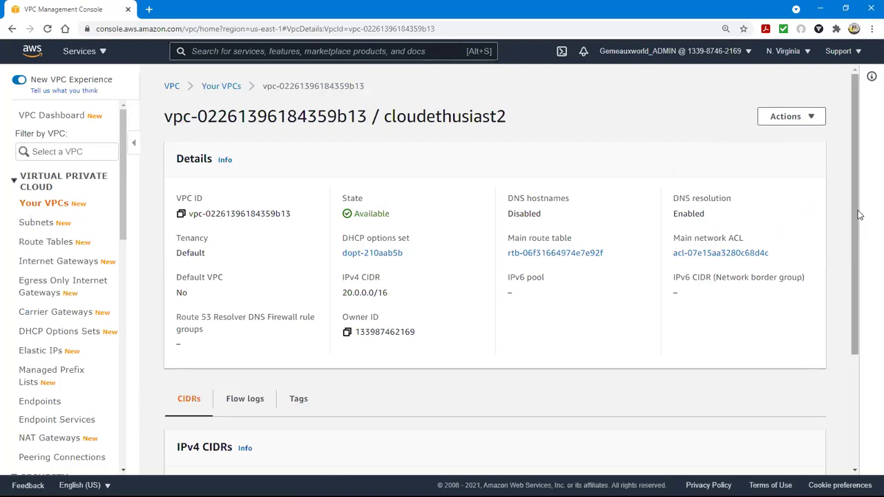
left_click_drag(856, 210, 838, 337)
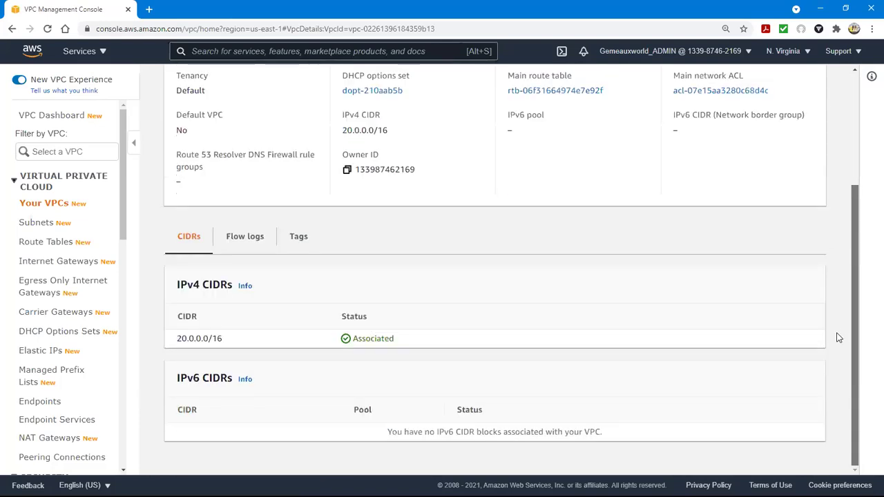
left_click_drag(838, 337, 821, 228)
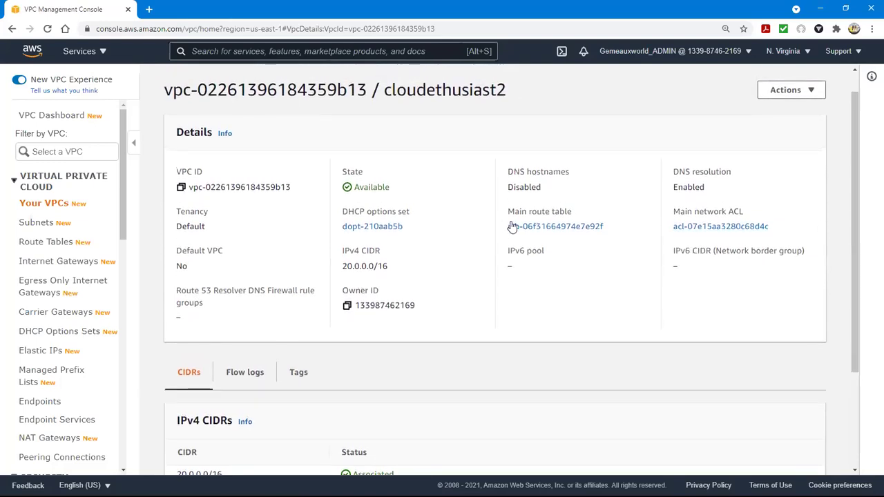
- Return to the VPC list, select cloudethusiast2 and look through the actions available for it
left_click(38, 205)
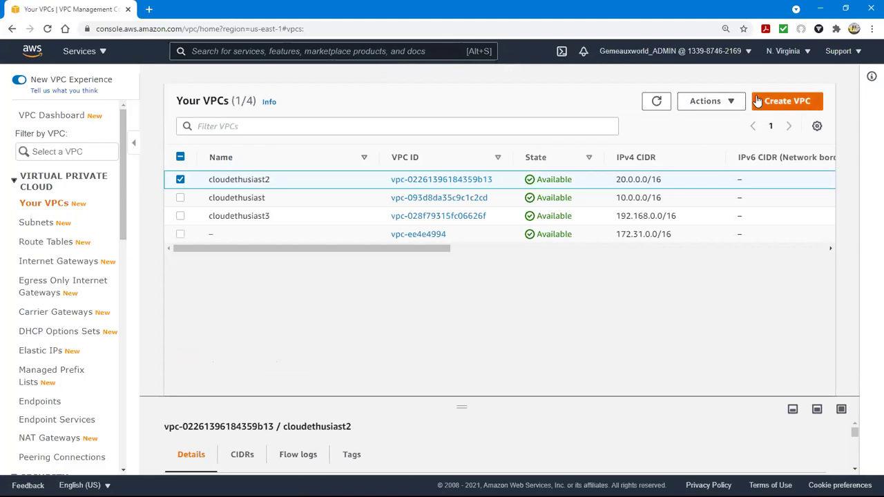
left_click(733, 102)
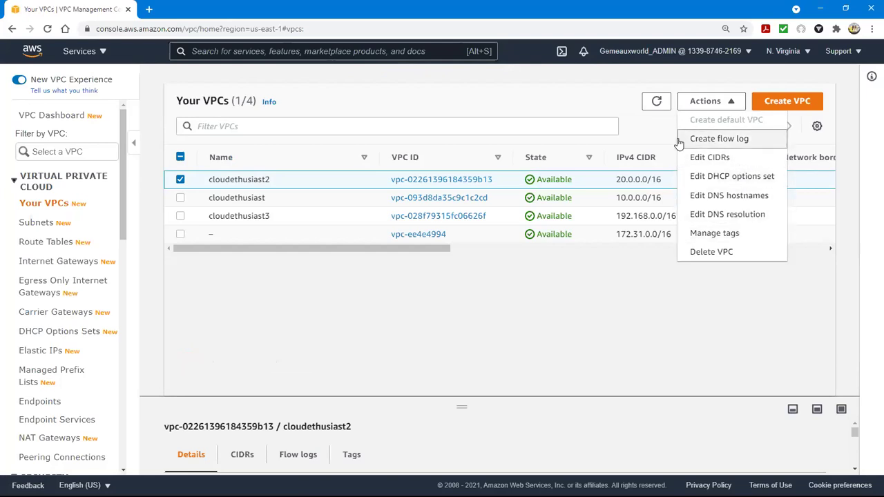
left_click(192, 323)
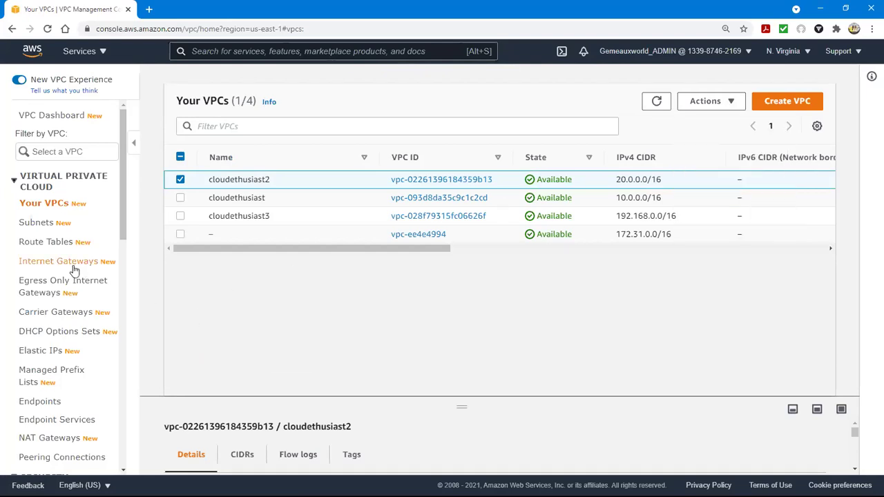
- From the subnet list, start creating a new subnet in the cloudethusiast2 VPC
left_click(50, 227)
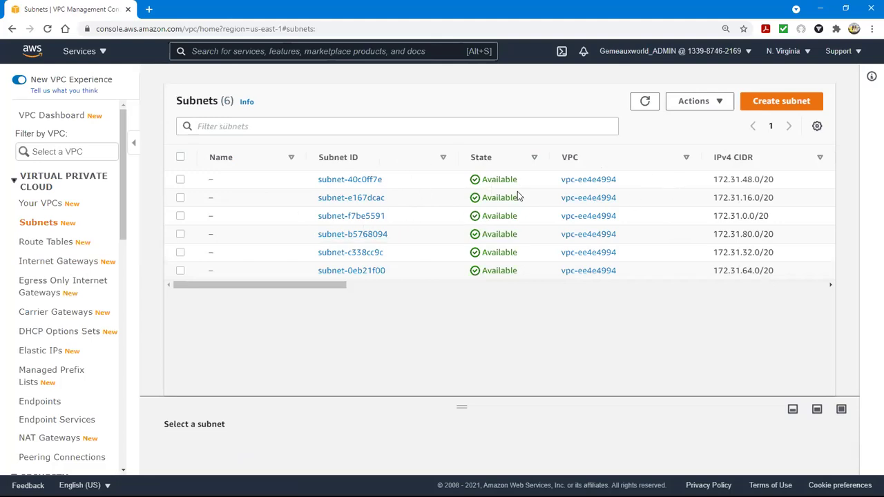
left_click(768, 105)
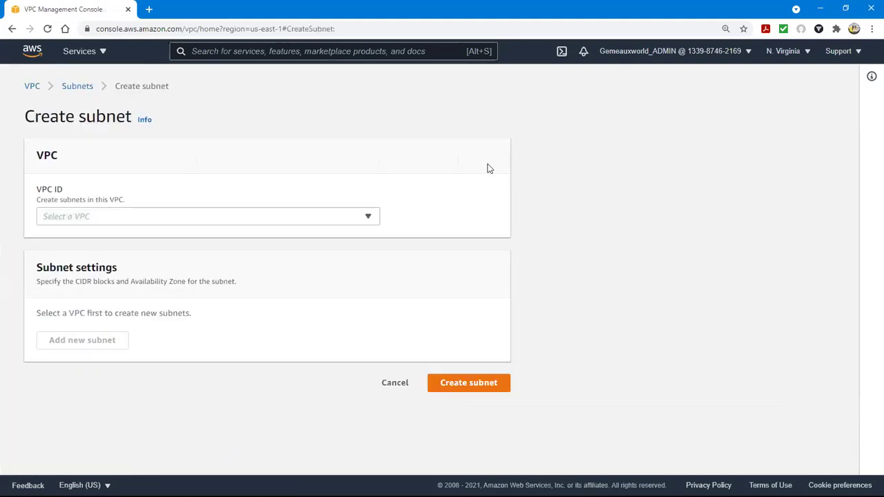
left_click(364, 219)
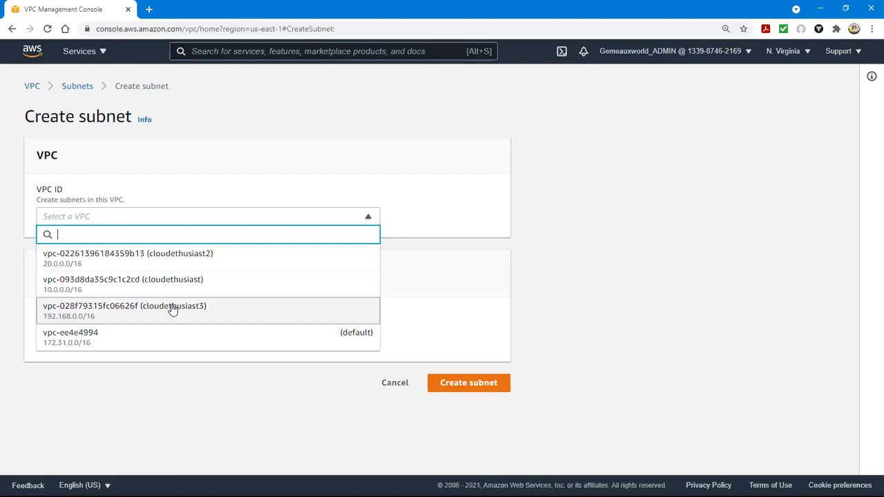
left_click(162, 258)
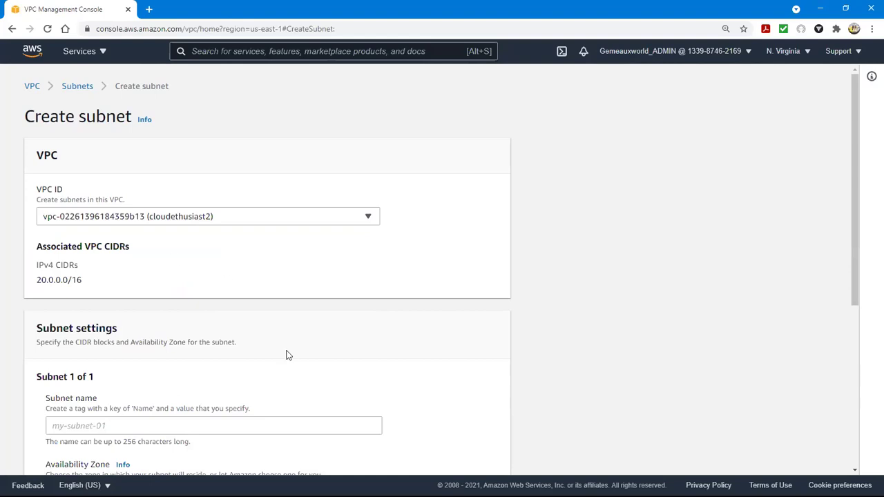
- Name the subnet CloudEth-sbn and place it in availability zone US East (N. Virginia) / us-east-1a
left_click_drag(853, 140, 841, 252)
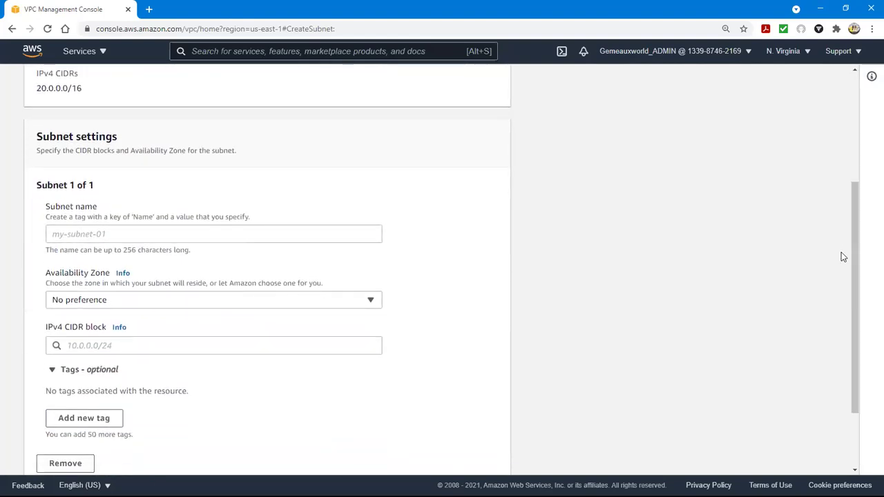
left_click(180, 236)
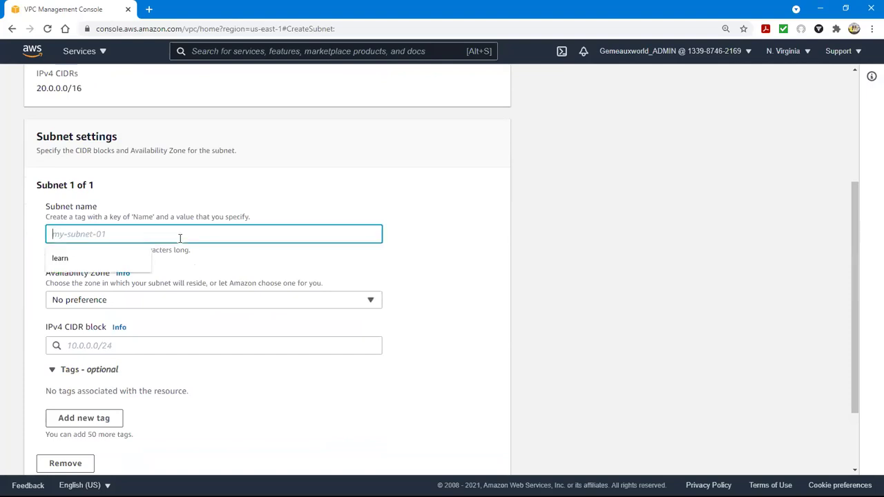
type("Cloud")
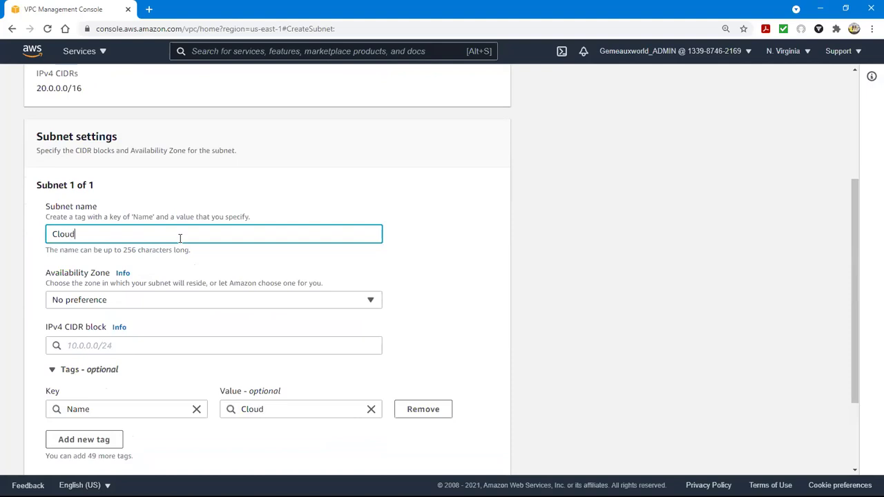
type("Eth-sbn")
left_click(205, 301)
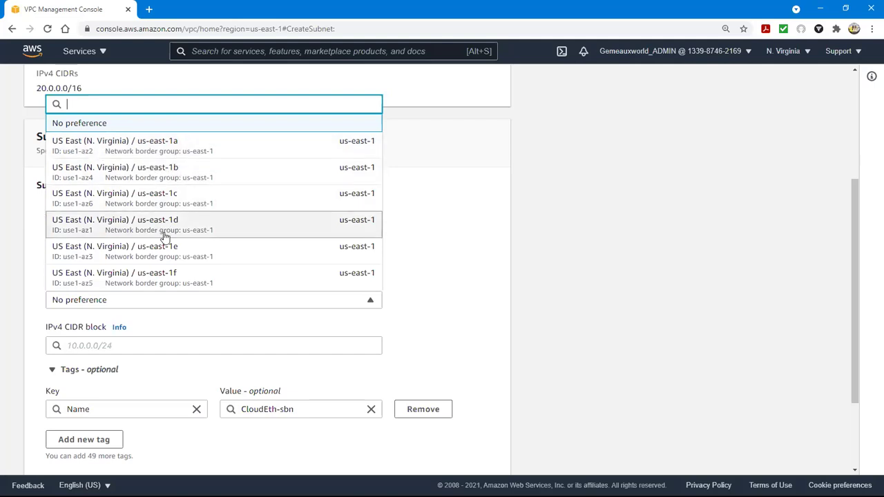
left_click(167, 149)
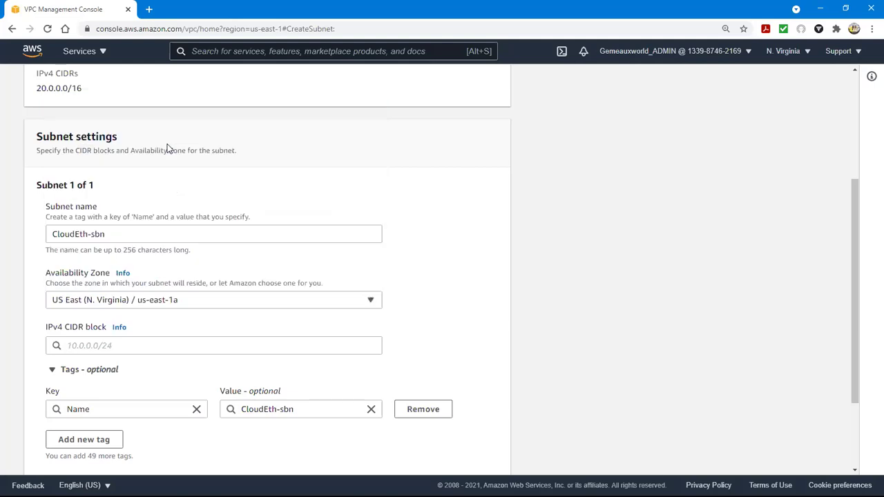
- Copy the VPC's IPv4 CIDR into the subnet's CIDR block and change it to 20.0.0.0/24
left_click(183, 344)
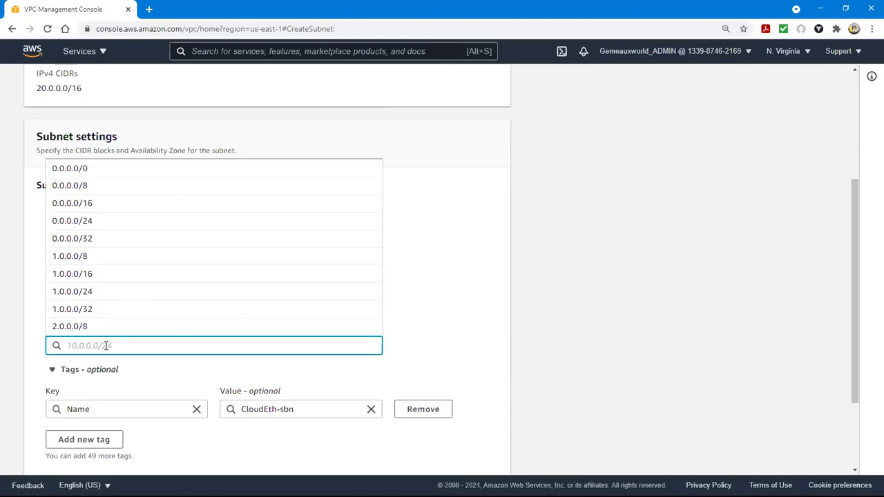
left_click(505, 218)
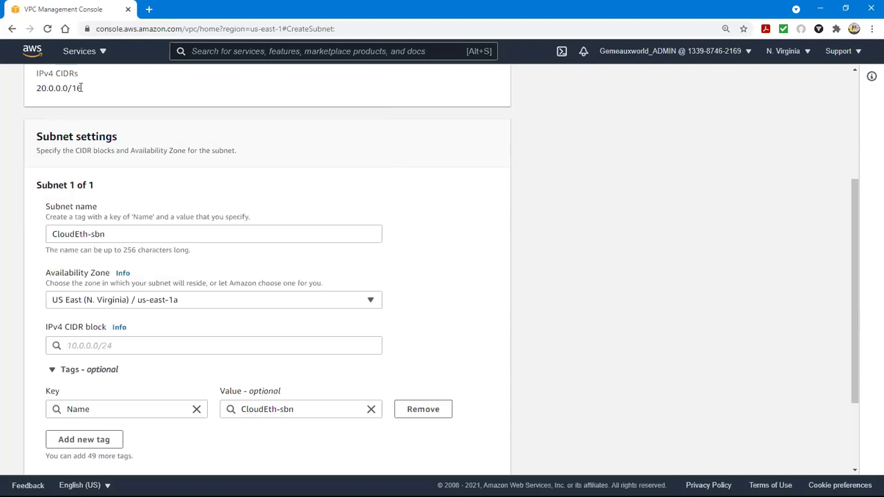
left_click_drag(83, 88, 28, 87)
key("ctrl+c")
left_click(72, 344)
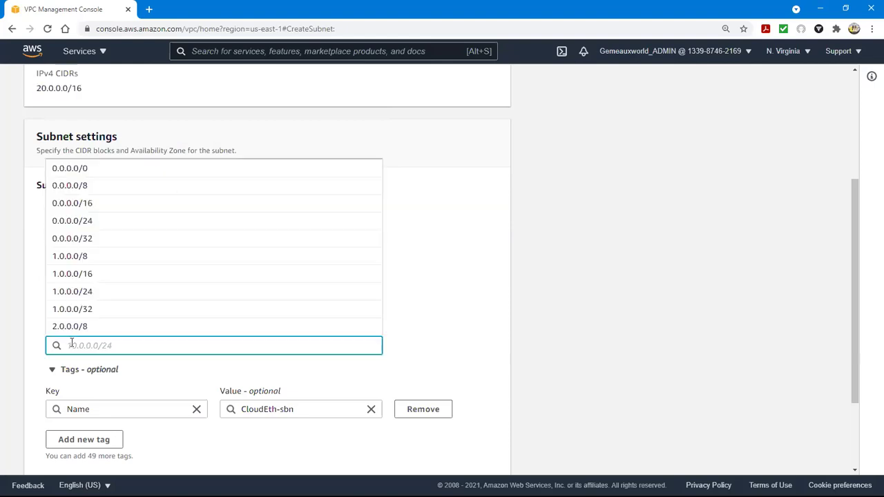
key("ctrl+v")
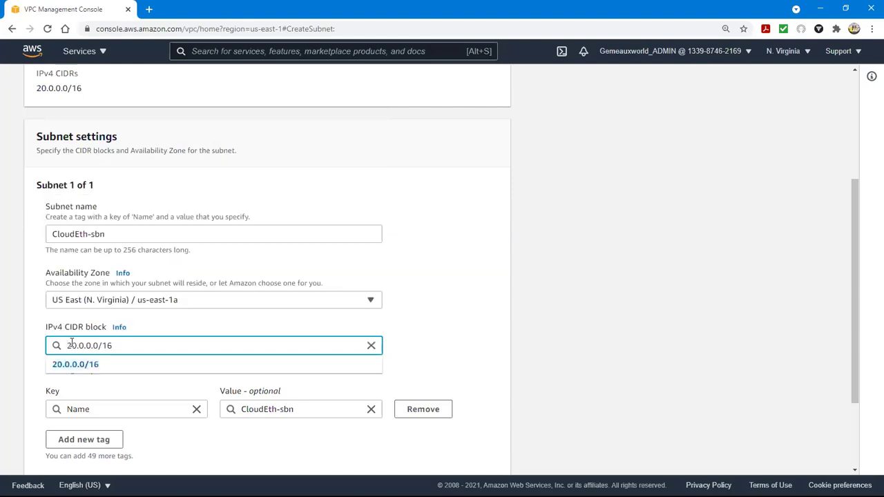
key("BackSpace")
key("BackSpace")
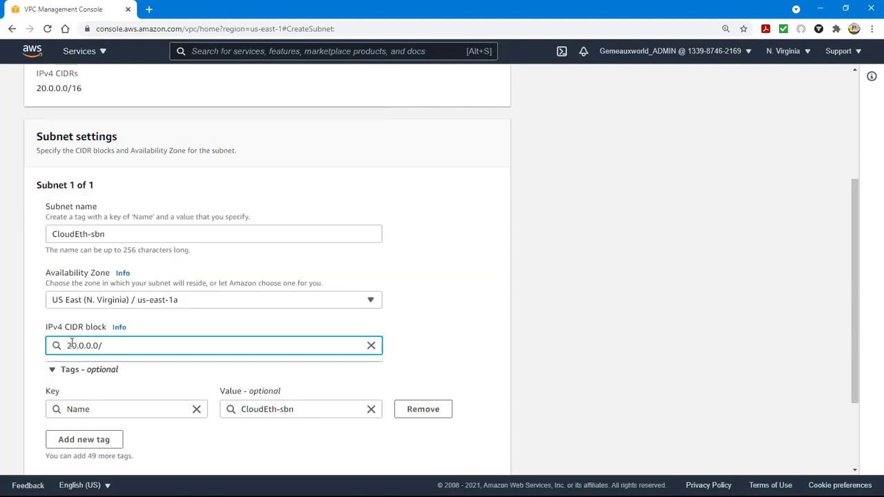
type("24")
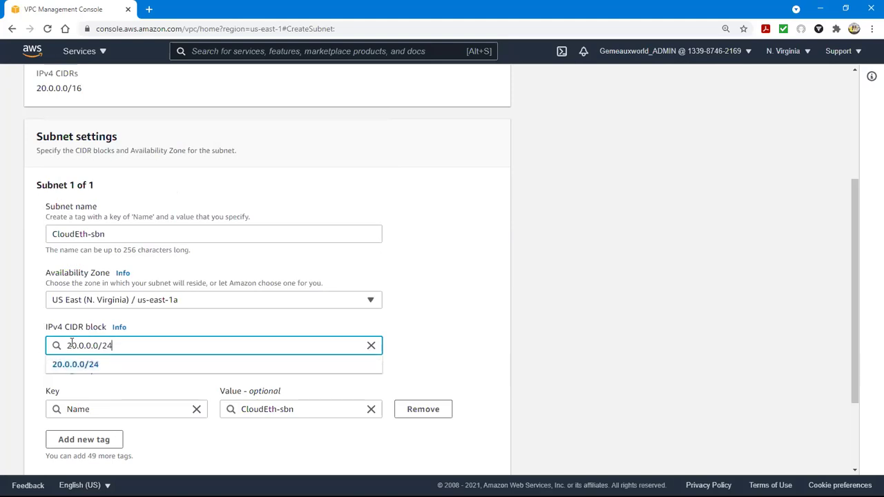
left_click(78, 366)
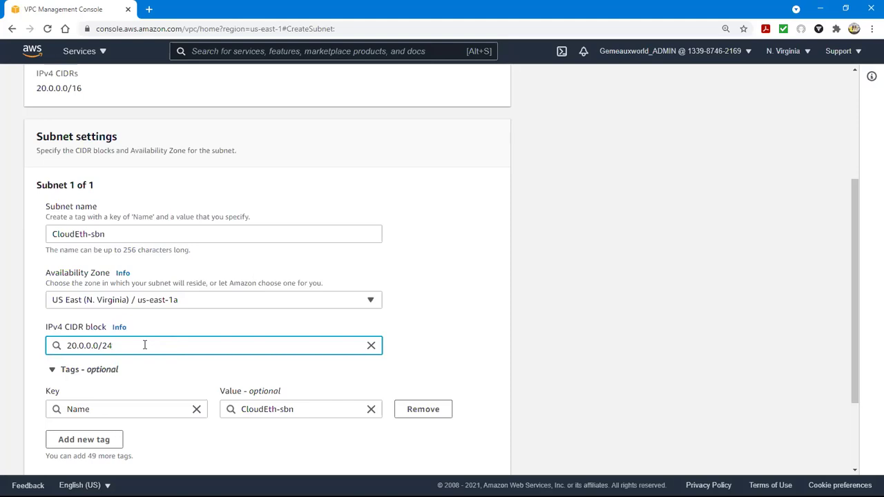
- Try 20.0.1.0/24 as the subnet's IPv4 CIDR block and revert it to 20.0.0.0/24
left_click(90, 346)
key("BackSpace")
type("1")
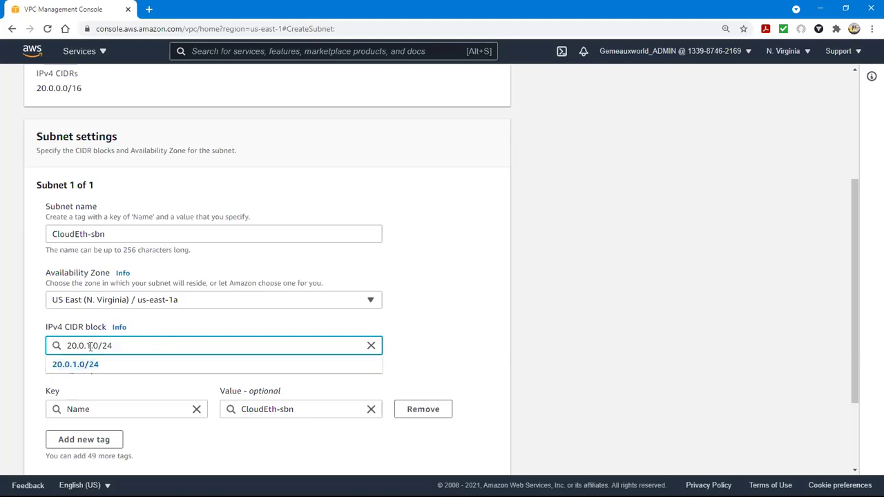
key("BackSpace")
type("0")
- Create the CloudEth-sbn subnet and start a second subnet in the cloudethusiast2 VPC
left_click_drag(855, 242, 844, 296)
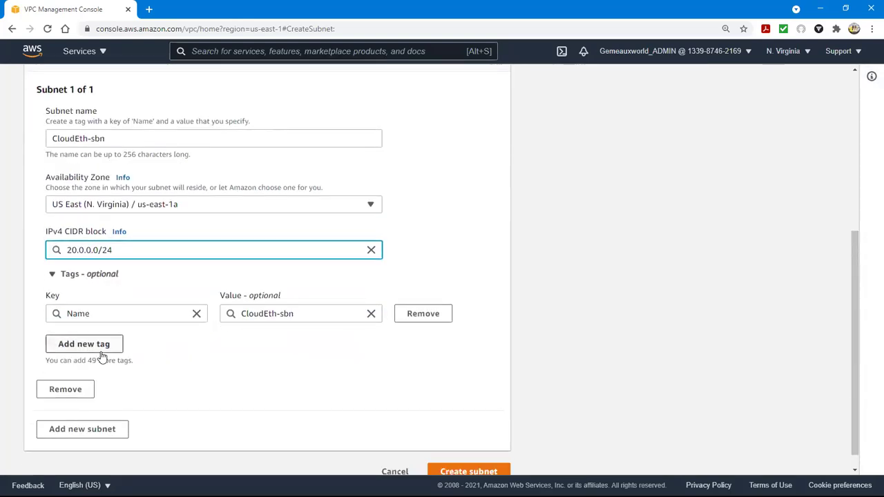
left_click(468, 471)
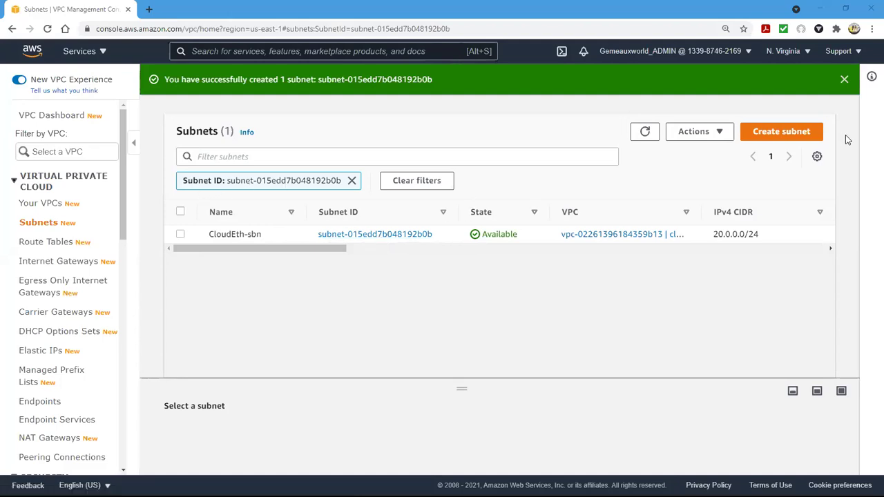
left_click(803, 138)
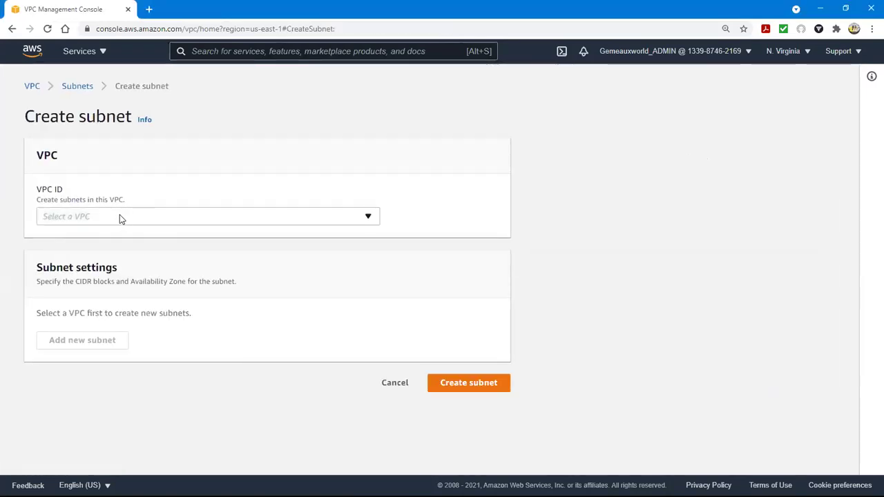
left_click(120, 217)
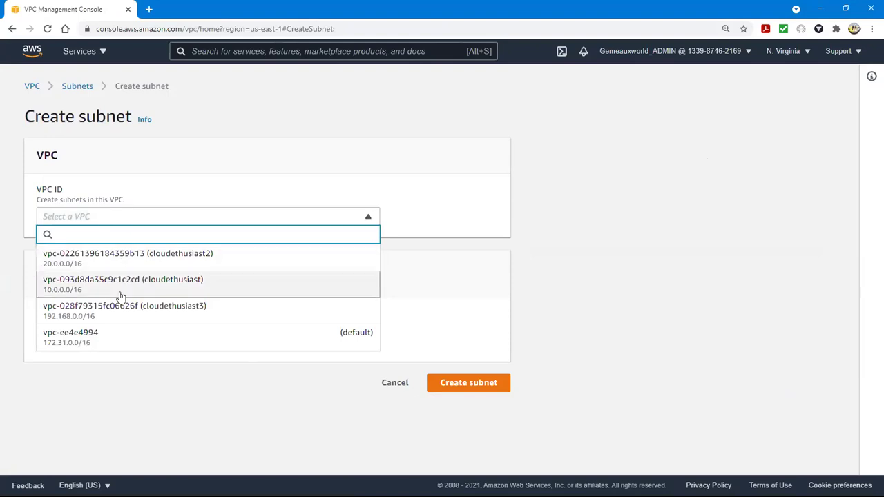
left_click(116, 258)
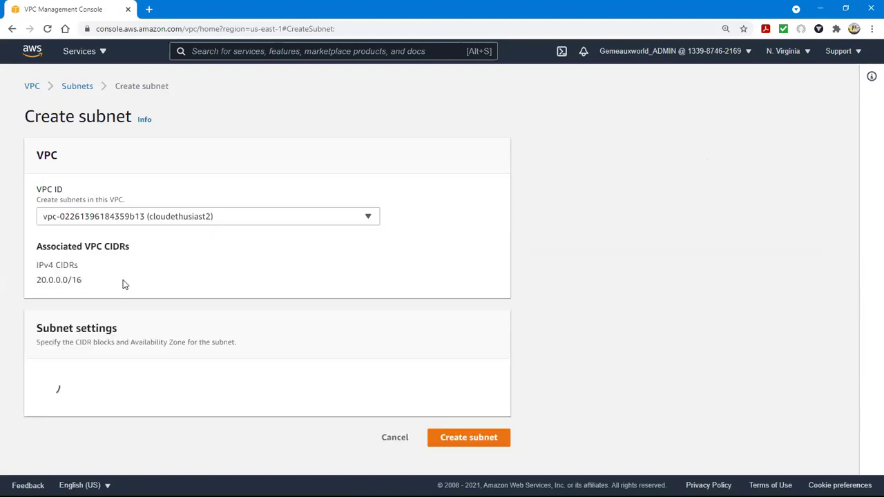
- Name the second subnet cloudeth2-sbn2 and place it in availability zone US East (N. Virginia) / us-east-1b
left_click(140, 426)
left_click_drag(852, 243, 819, 329)
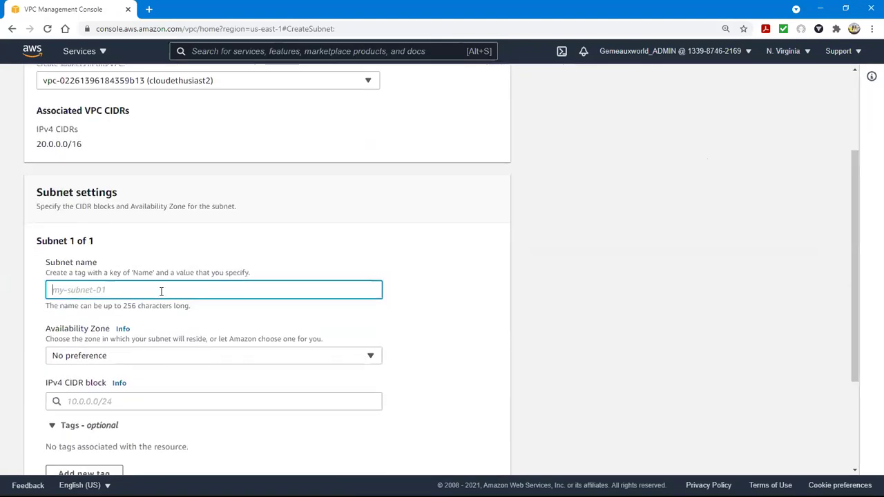
left_click(161, 290)
type("clo")
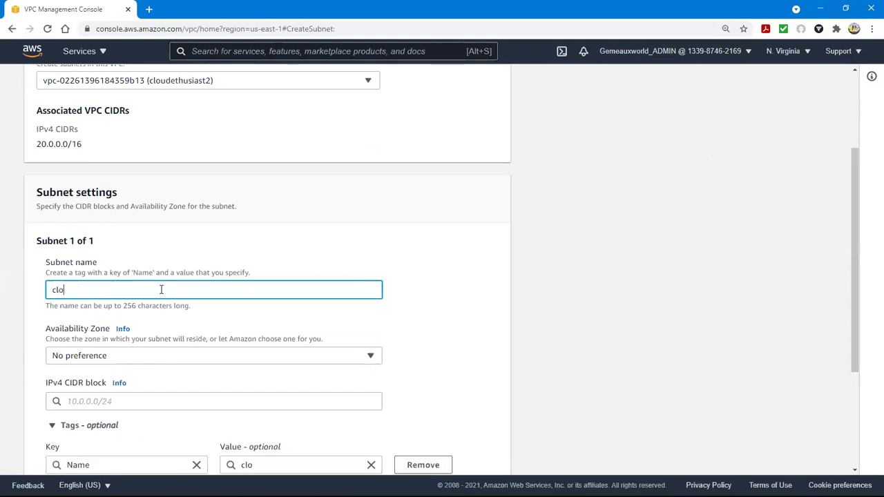
type("udeth2-sb")
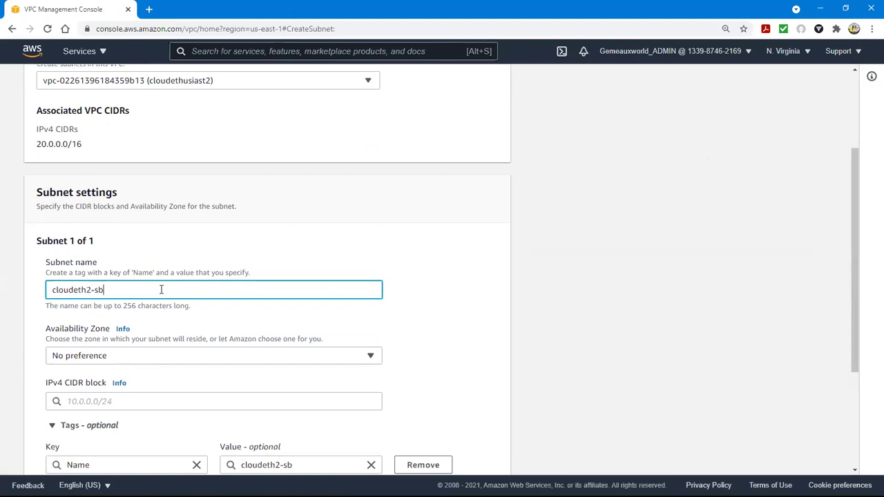
type("2")
key("BackSpace")
type("n2")
left_click(142, 353)
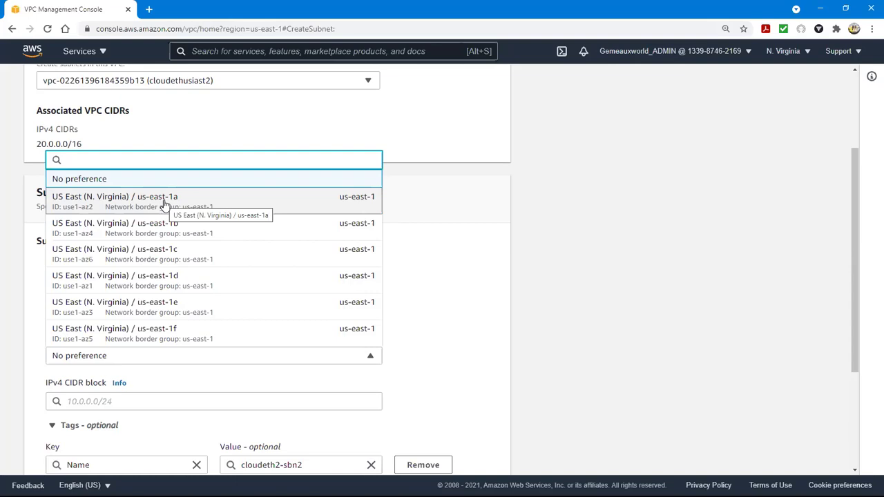
left_click(158, 232)
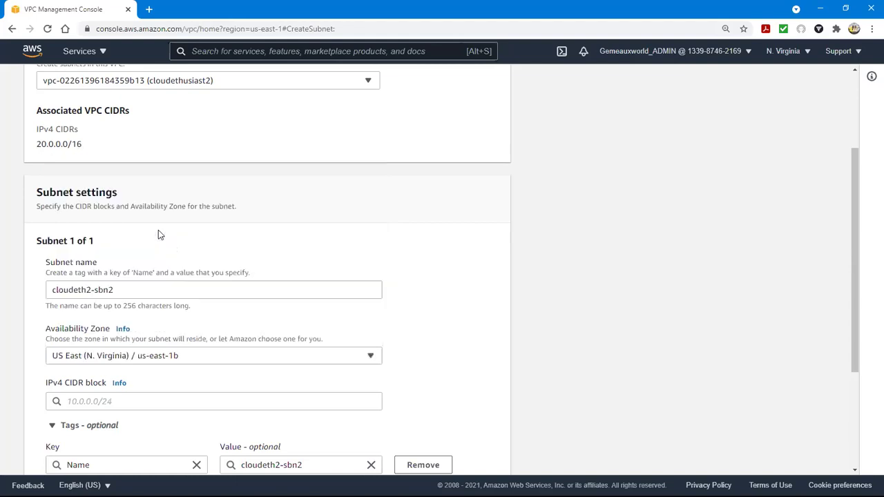
- Set the second subnet's IPv4 CIDR block to 20.0.1.0/24 and create the subnet
left_click(118, 401)
type("20.0.0.0/16")
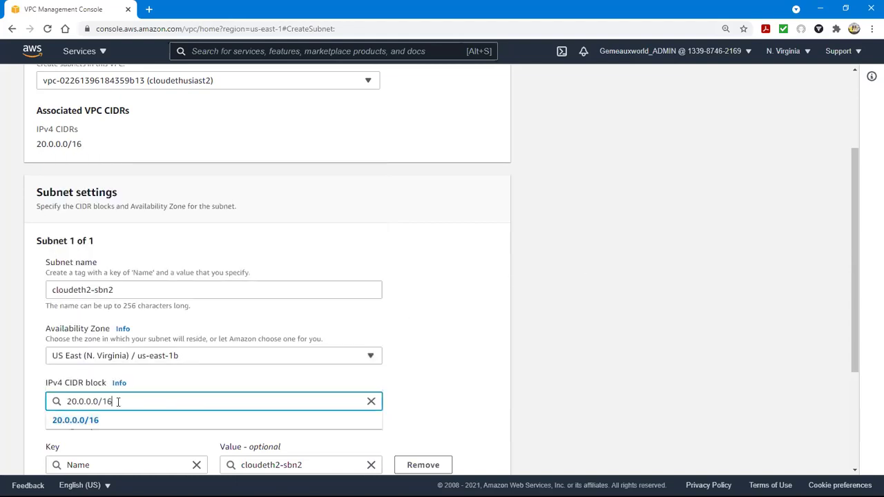
key("BackSpace")
key("BackSpace")
type("24")
left_click(90, 402)
key("BackSpace")
type("1")
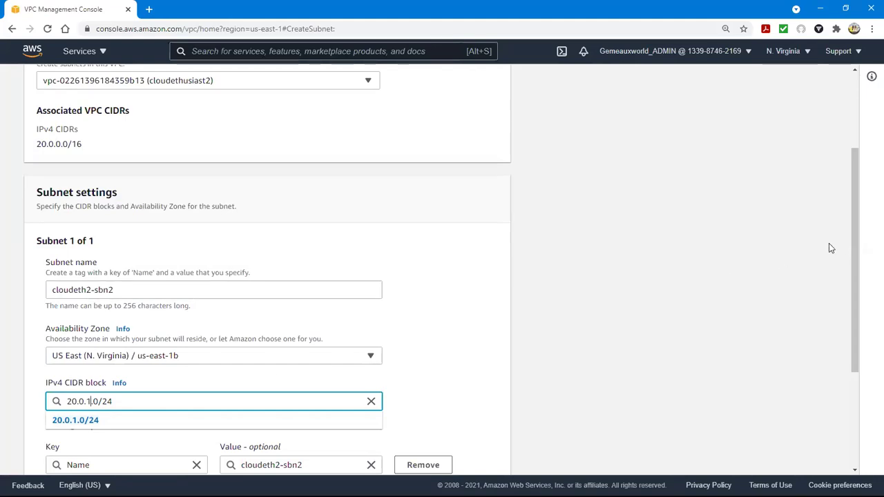
left_click_drag(859, 230, 826, 323)
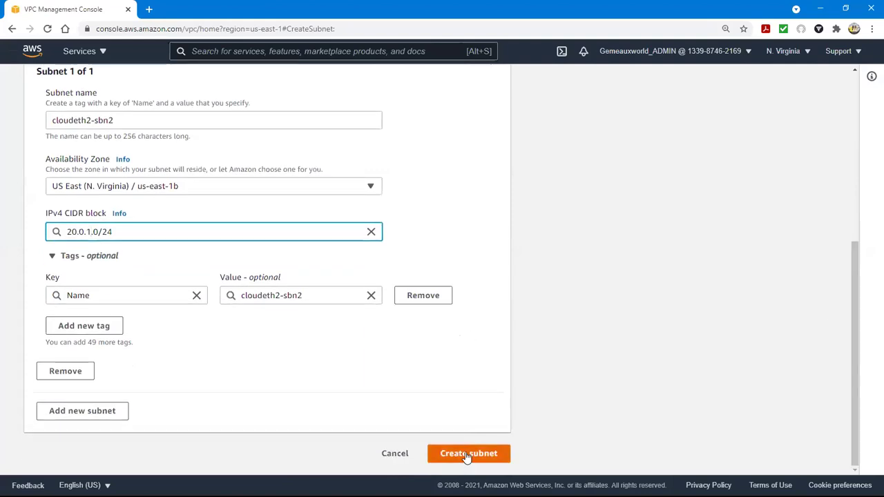
left_click(467, 457)
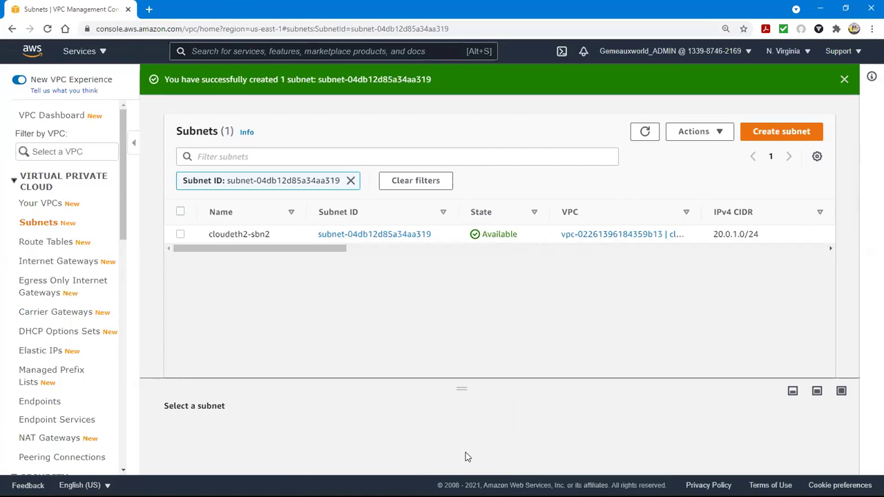
- Start creating a third subnet in the cloudethusiast2 VPC
left_click(779, 131)
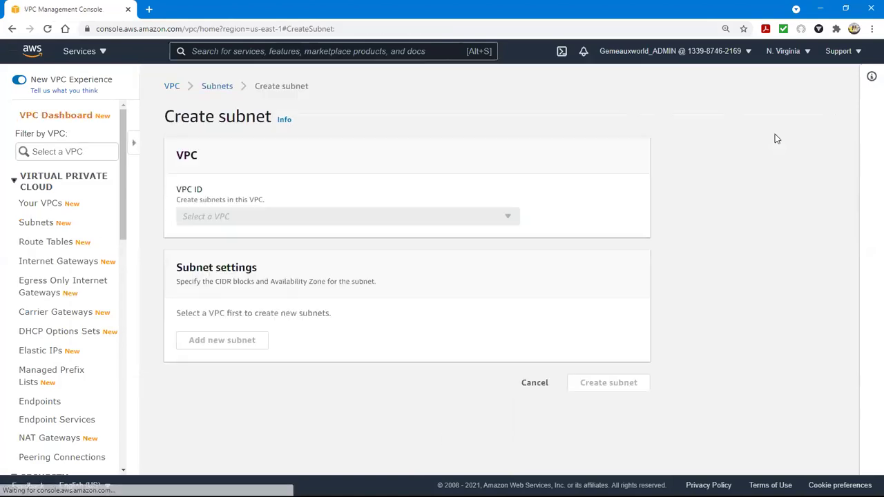
left_click(221, 221)
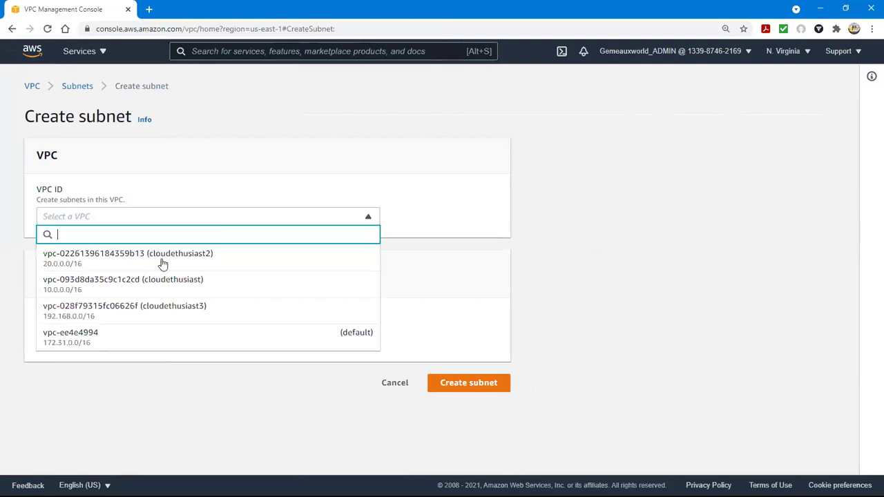
left_click(159, 262)
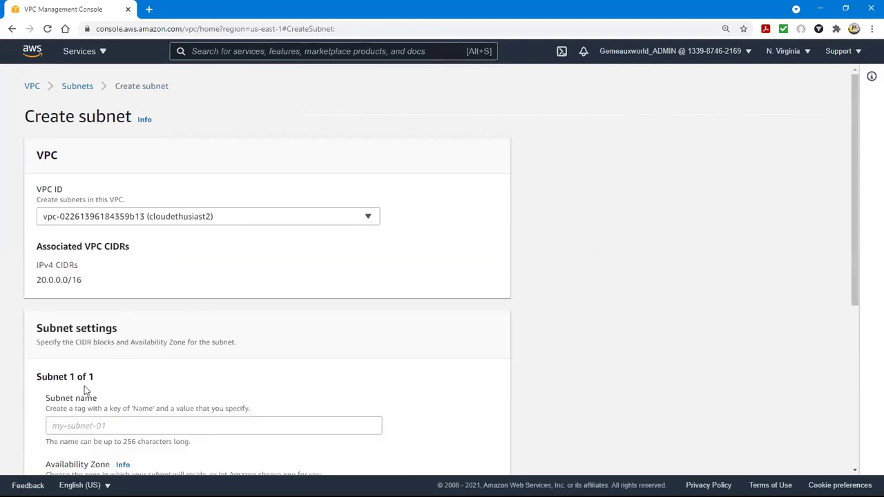
- Name the third subnet cloudethu3-sbn and place it in availability zone US East (N. Virginia) / us-east-1c
left_click(121, 429)
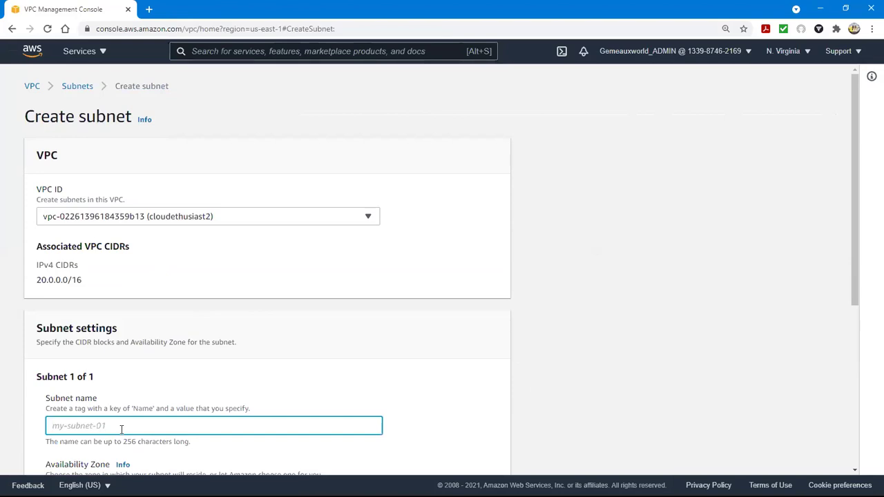
type("cloudethu3-sbn")
left_click_drag(856, 174, 840, 285)
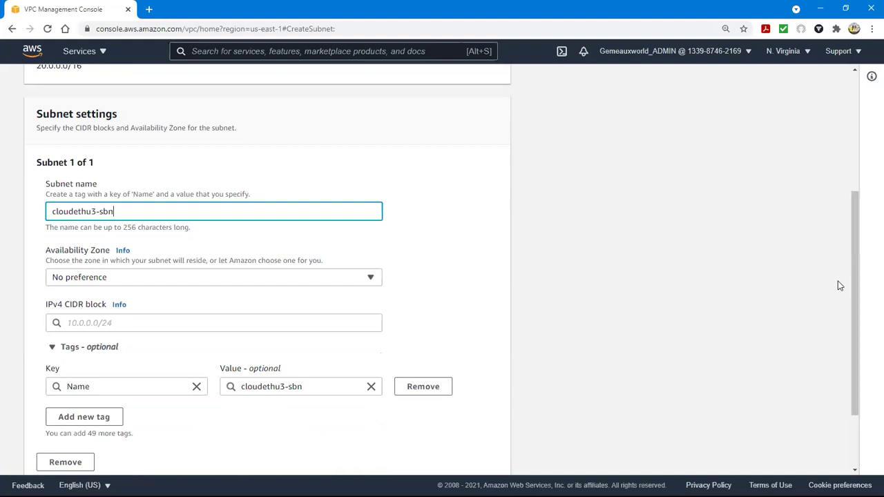
left_click(203, 276)
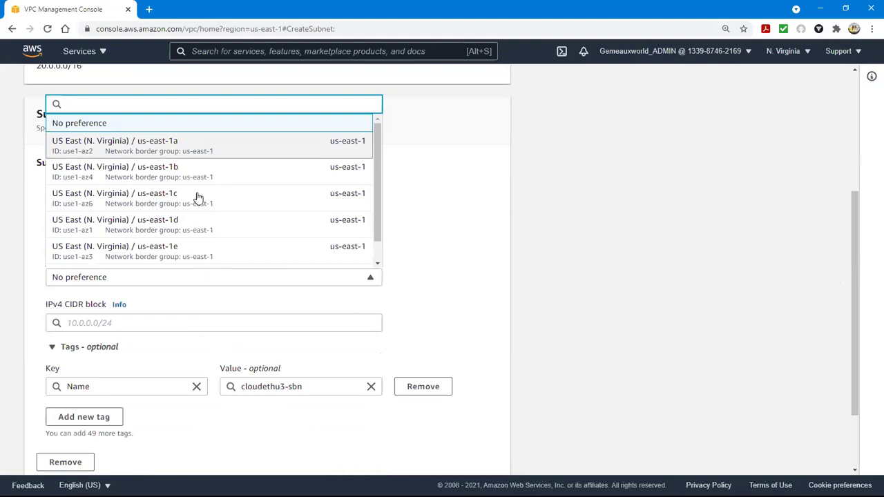
left_click(160, 206)
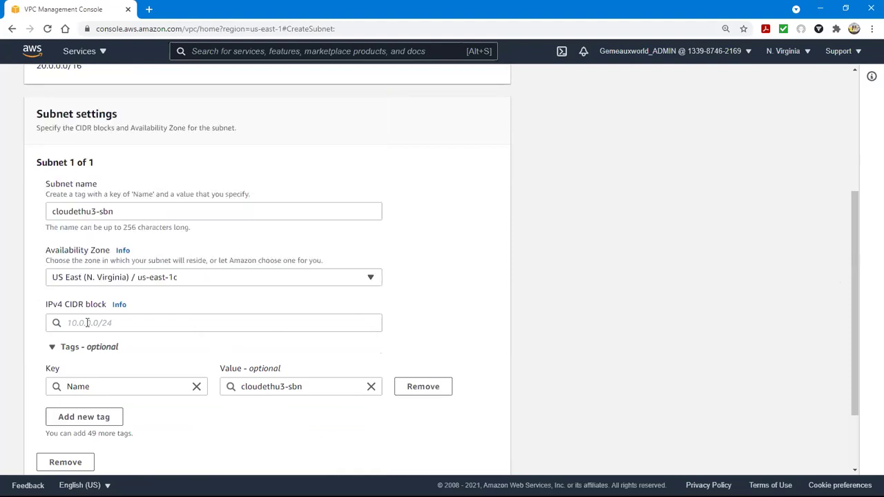
- Enter 20.0.200.0/16 as the third subnet's IPv4 CIDR block and try to create the subnet
left_click(87, 323)
type("20.0.0.0/16")
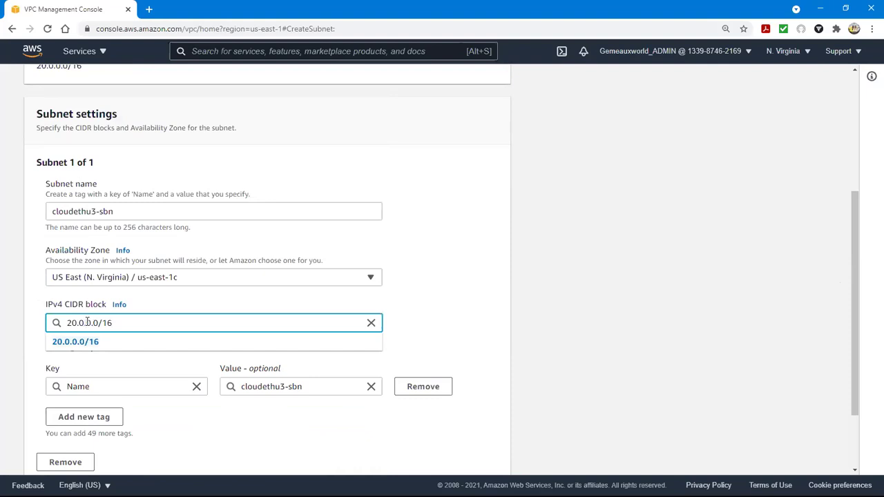
left_click(86, 322)
key("Delete")
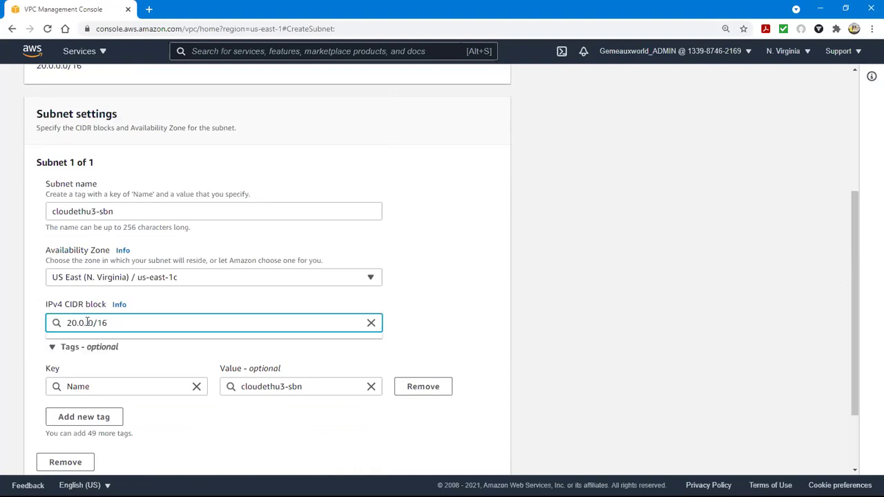
type("200")
left_click(561, 280)
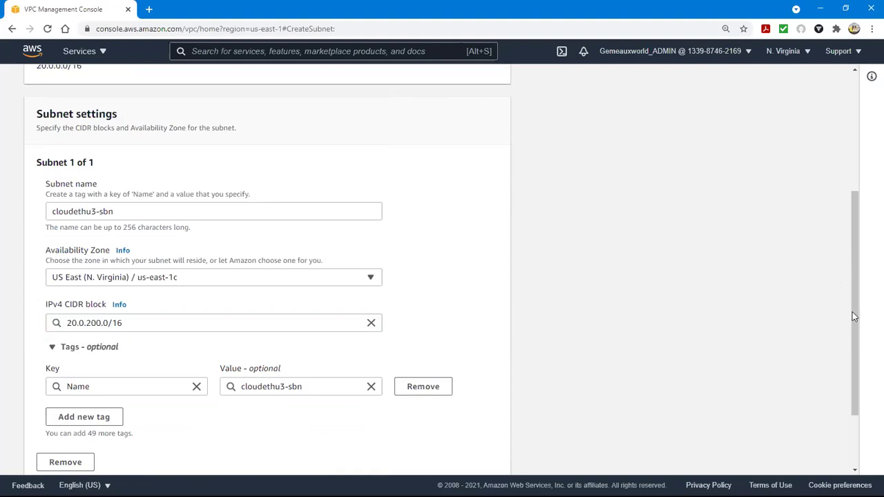
left_click_drag(852, 286, 852, 345)
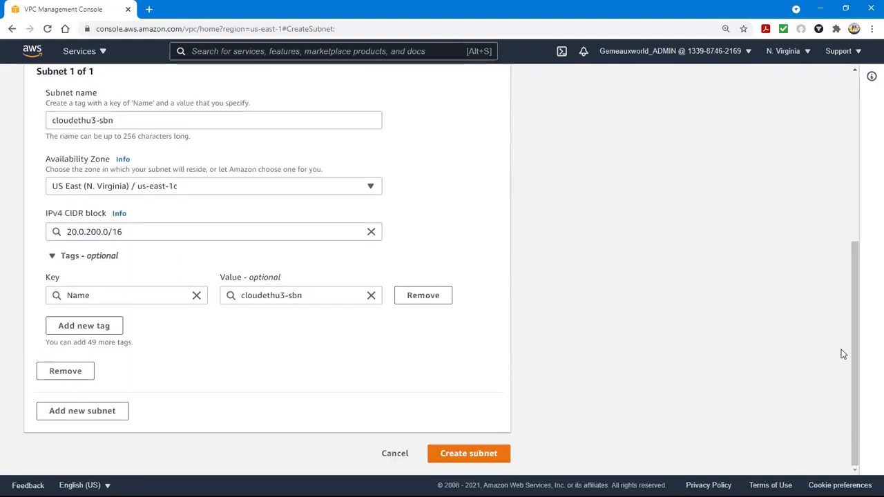
left_click(475, 453)
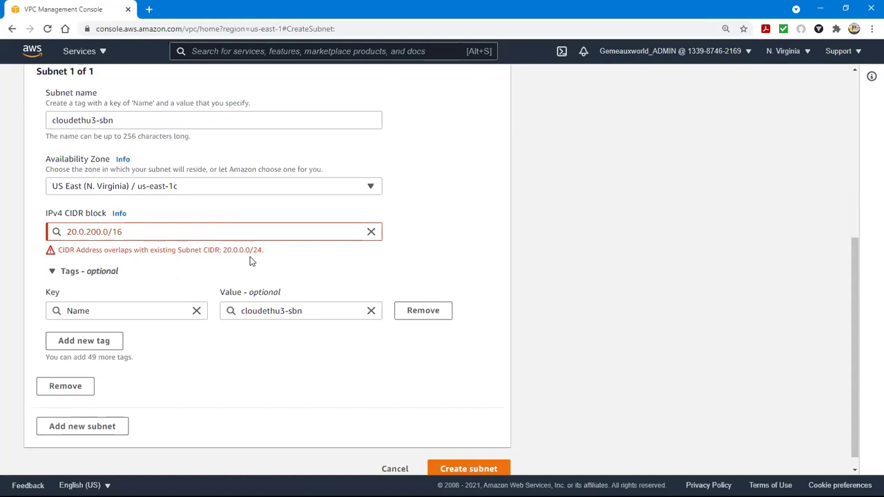
- Change the prefix length so the IPv4 CIDR block is 20.0.200.0/24, and create the subnet
left_click(94, 233)
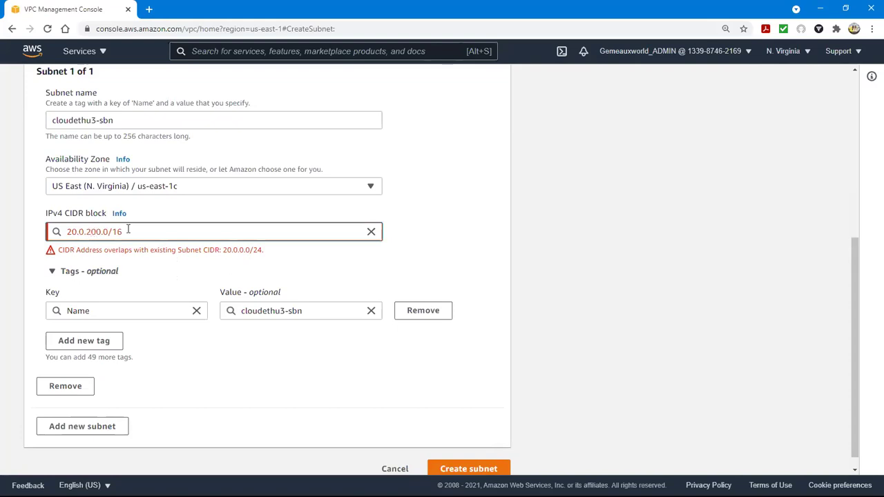
key("BackSpace")
key("BackSpace")
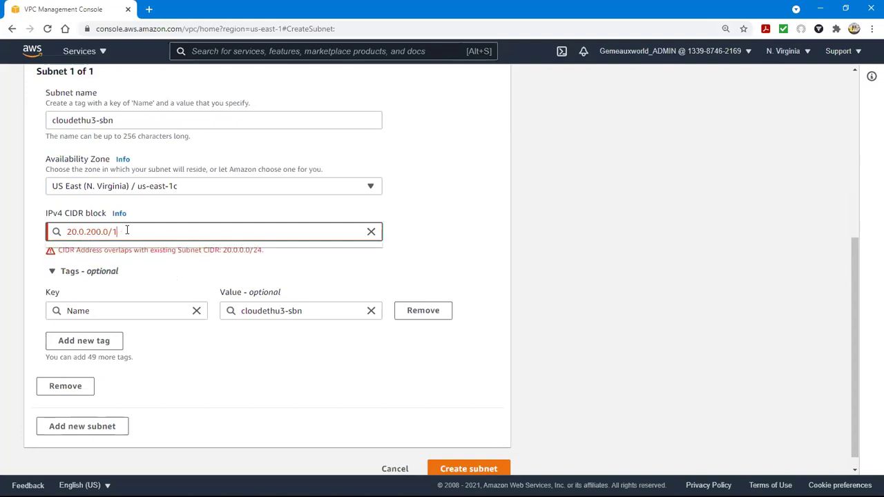
type("24")
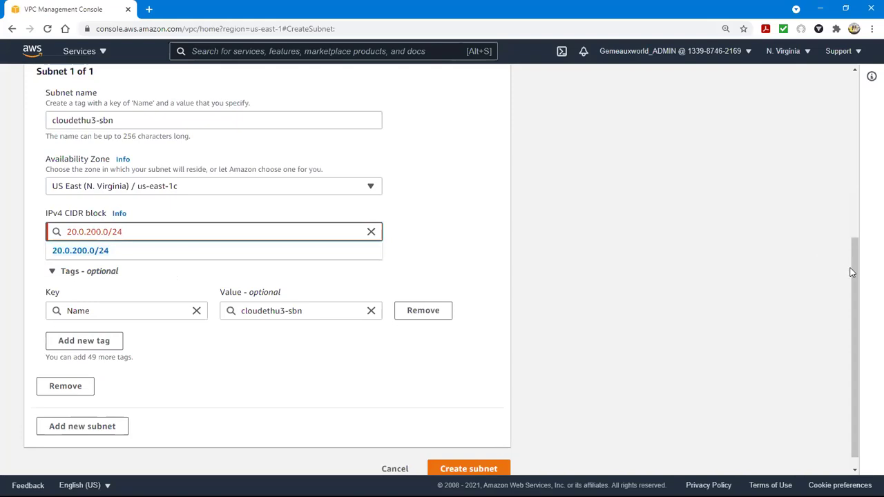
left_click_drag(852, 267, 830, 283)
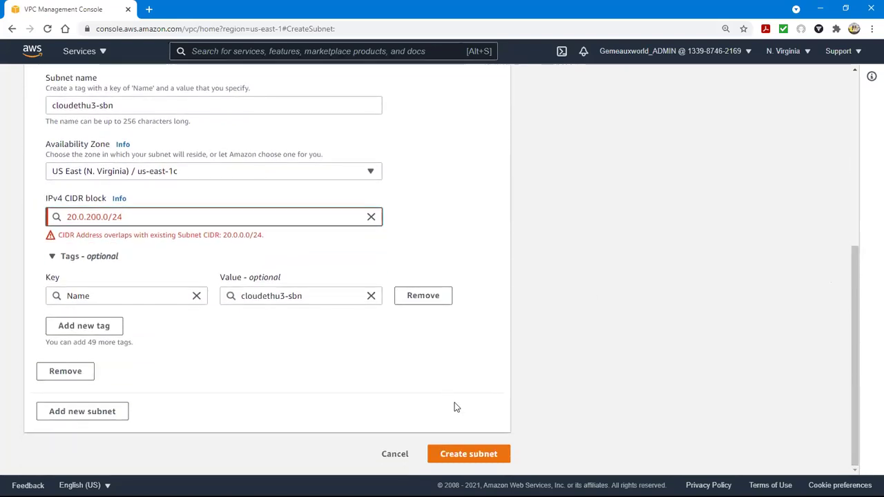
left_click(475, 457)
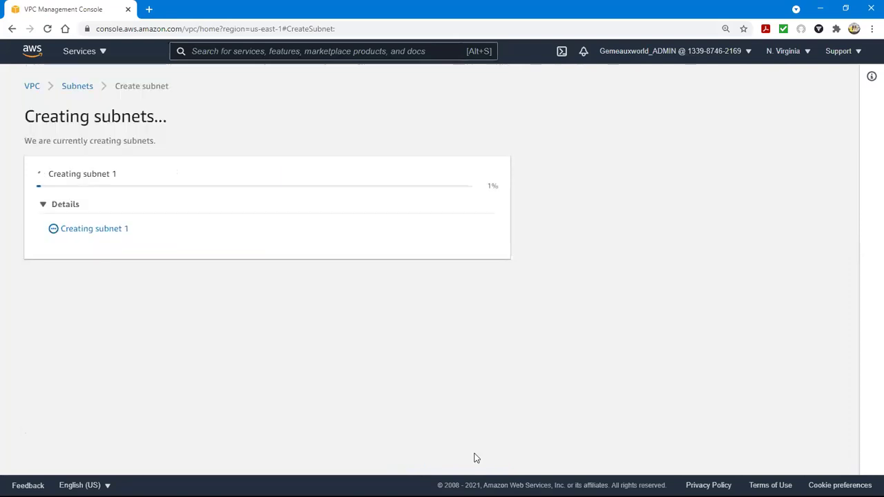
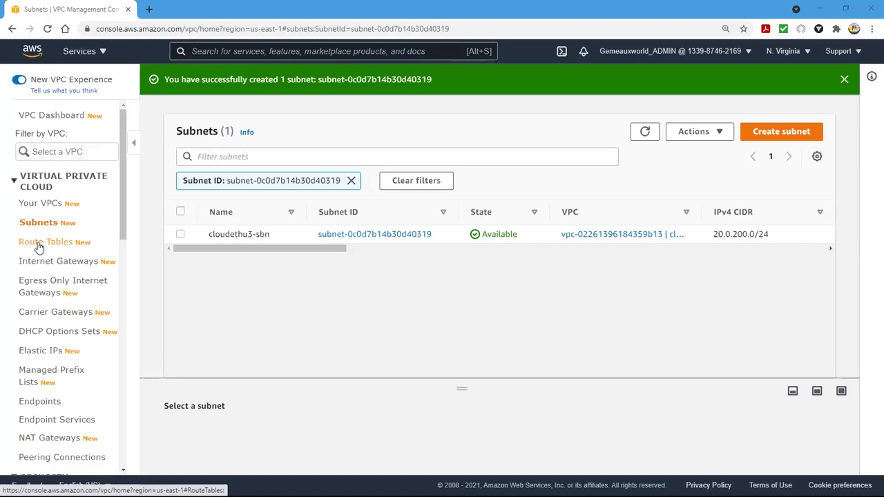
- Create a route table named cloudethus-rtb for the cloudethusiast2 VPC
left_click(40, 243)
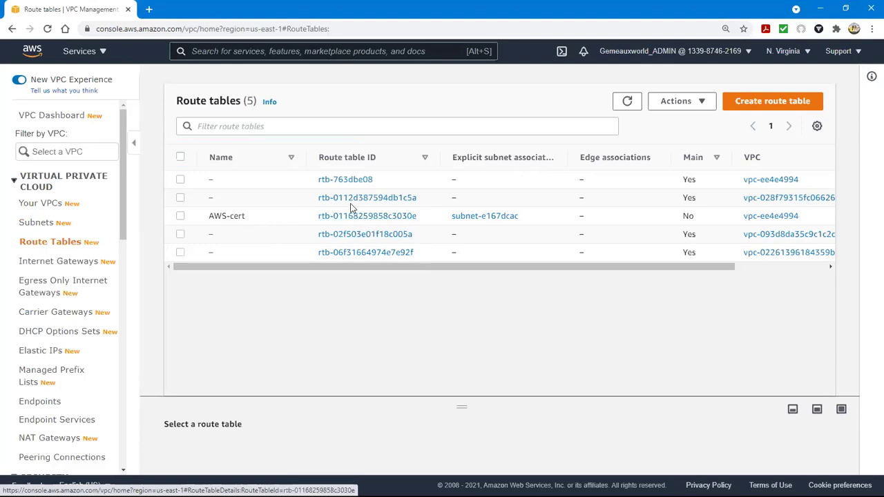
left_click(750, 109)
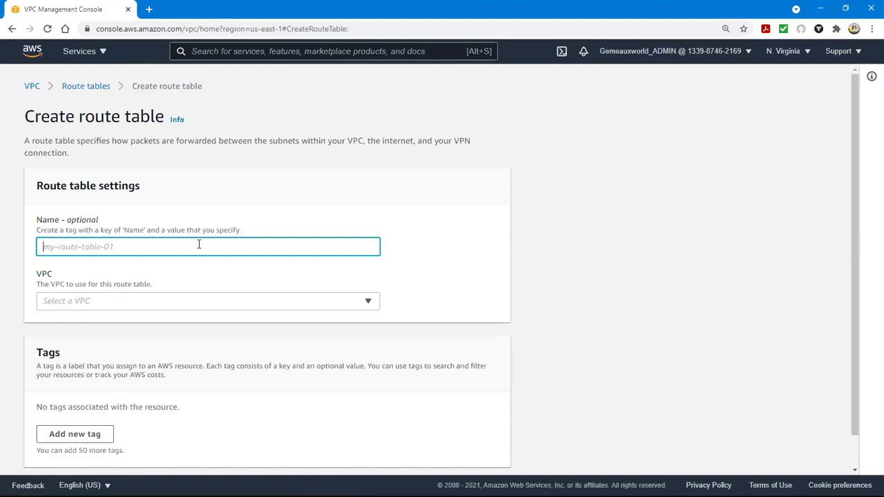
type("cloudethus-rtb")
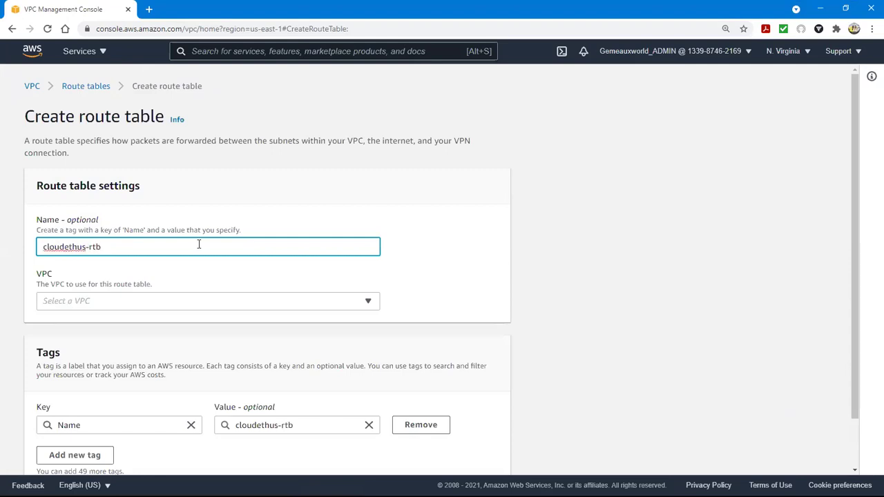
left_click(127, 306)
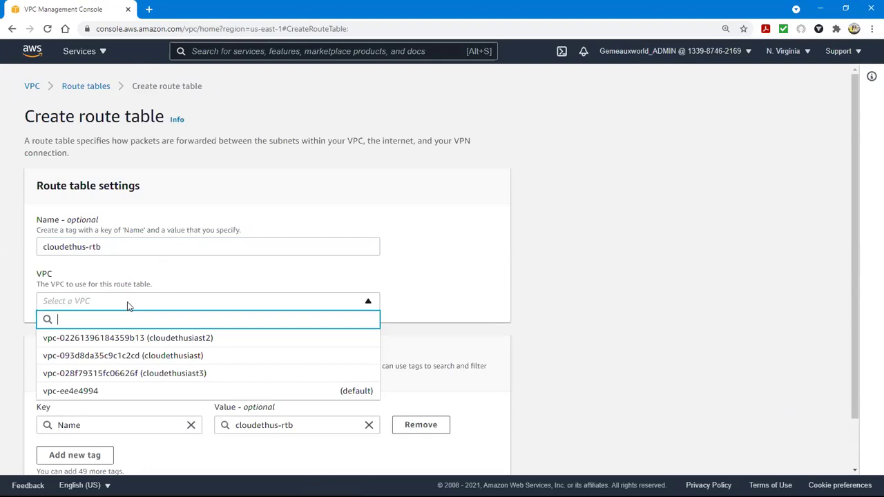
left_click(125, 338)
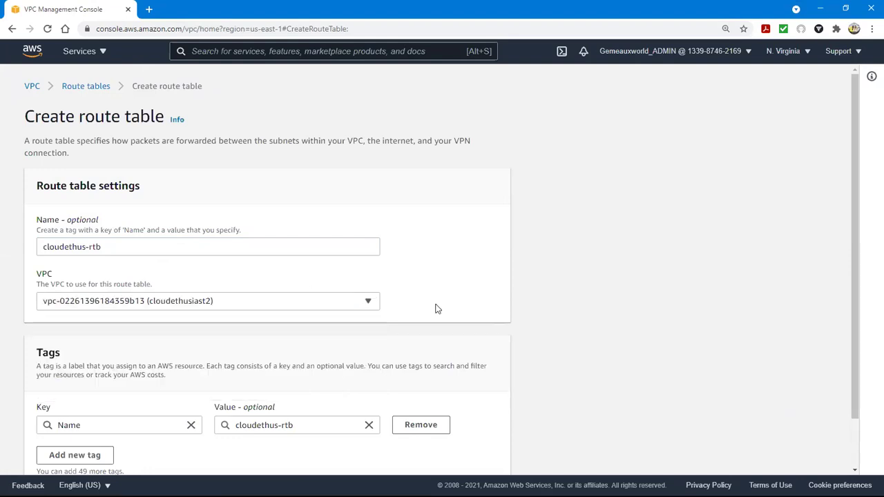
left_click_drag(856, 174, 833, 257)
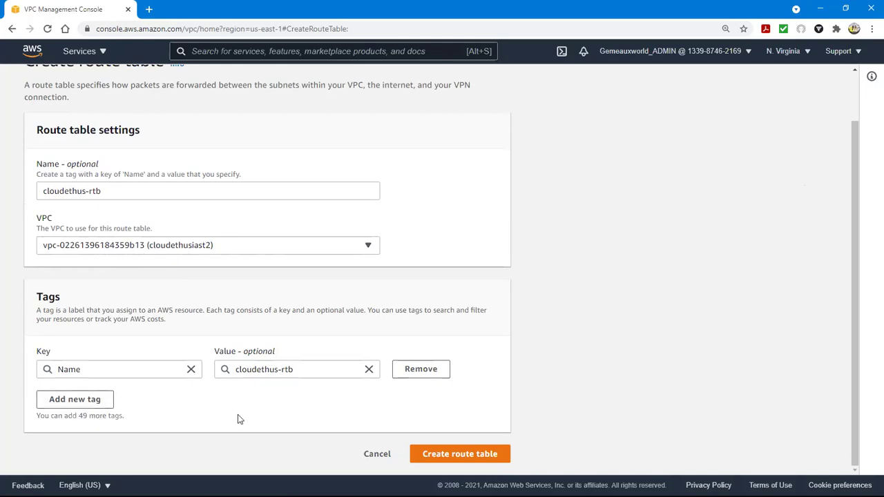
left_click(483, 454)
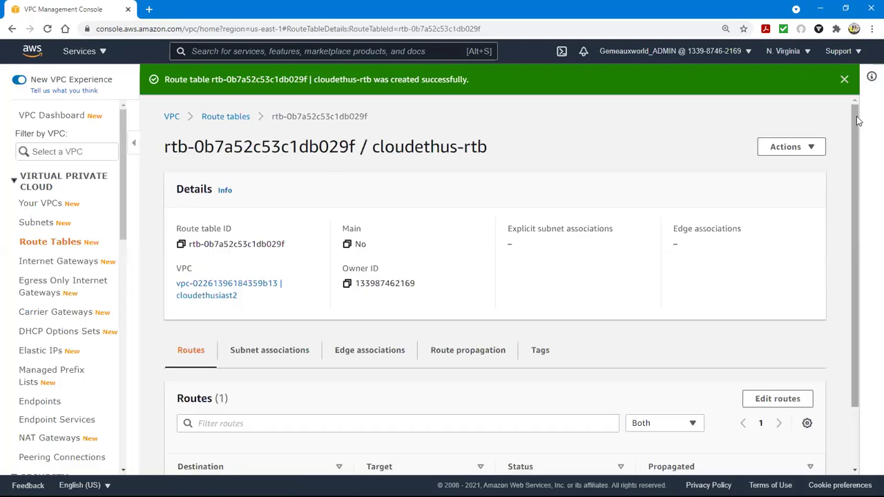
- Review the new route table's routes and its subnet associations, including the subnets without explicit associations
scroll(831, 229, "down", 2)
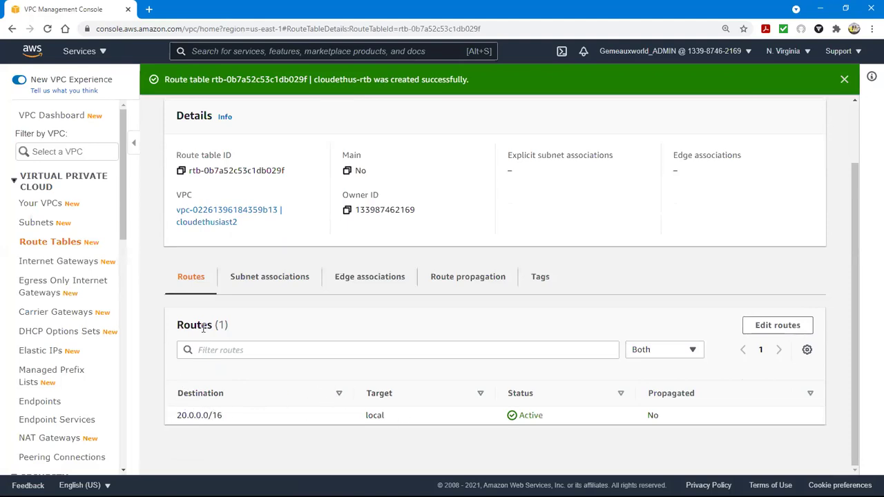
left_click(257, 279)
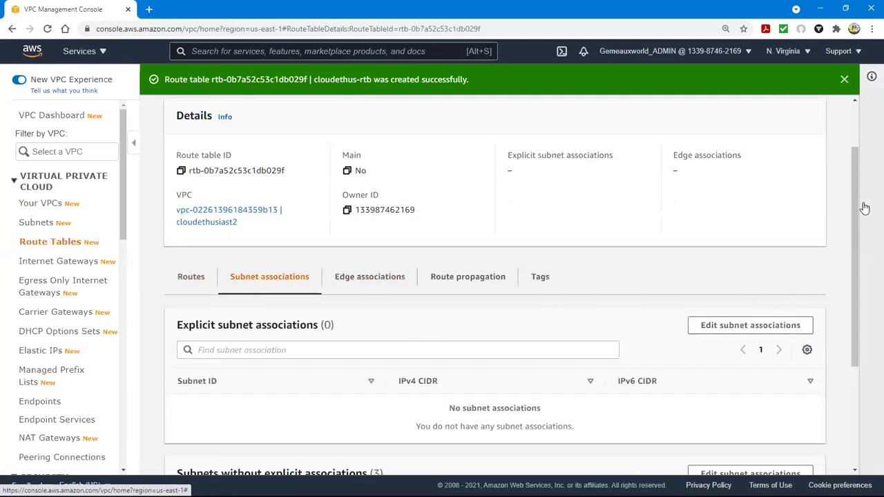
scroll(842, 245, "down", 1)
scroll(843, 245, "down", 3)
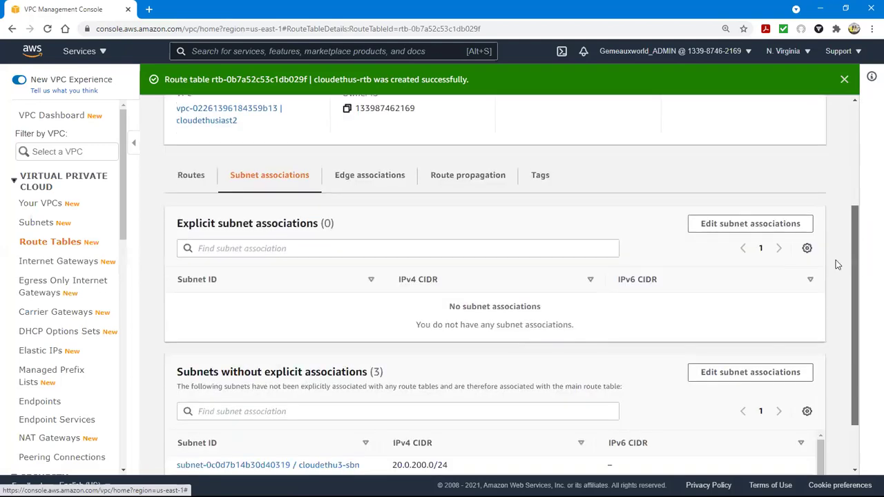
scroll(828, 283, "down", 2)
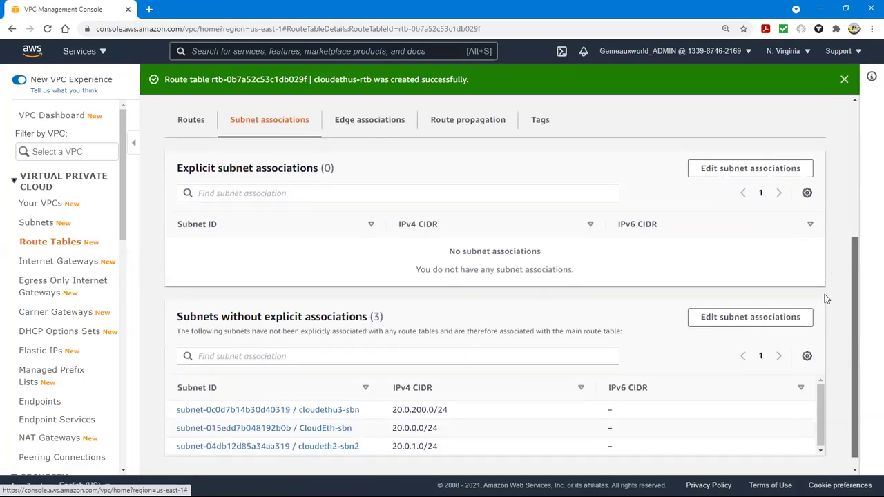